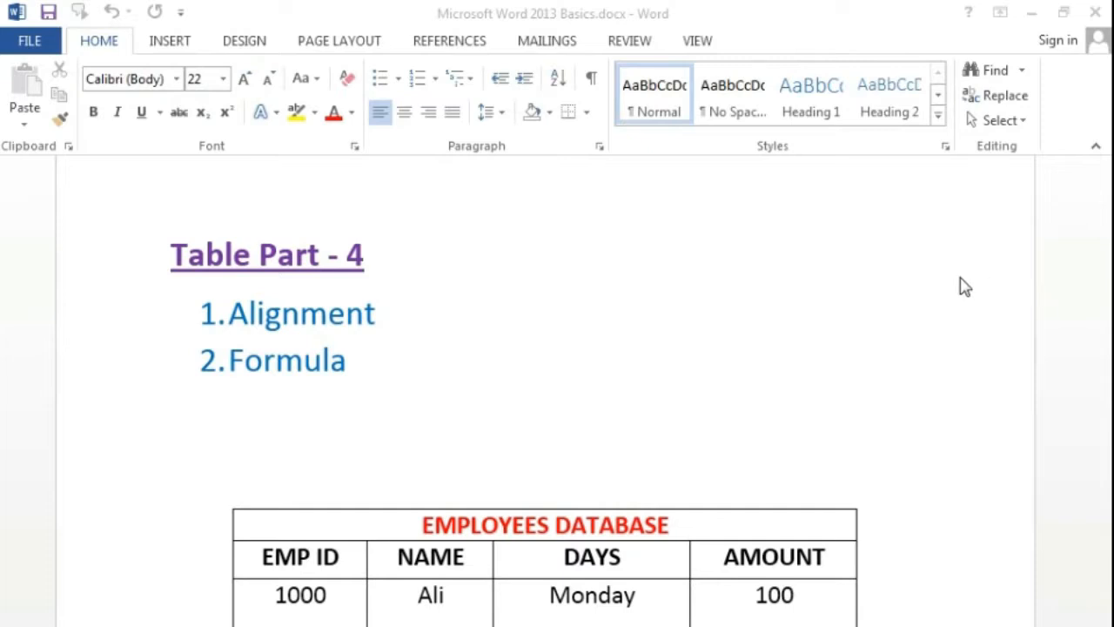
pyautogui.click(449, 306)
pyautogui.click(499, 339)
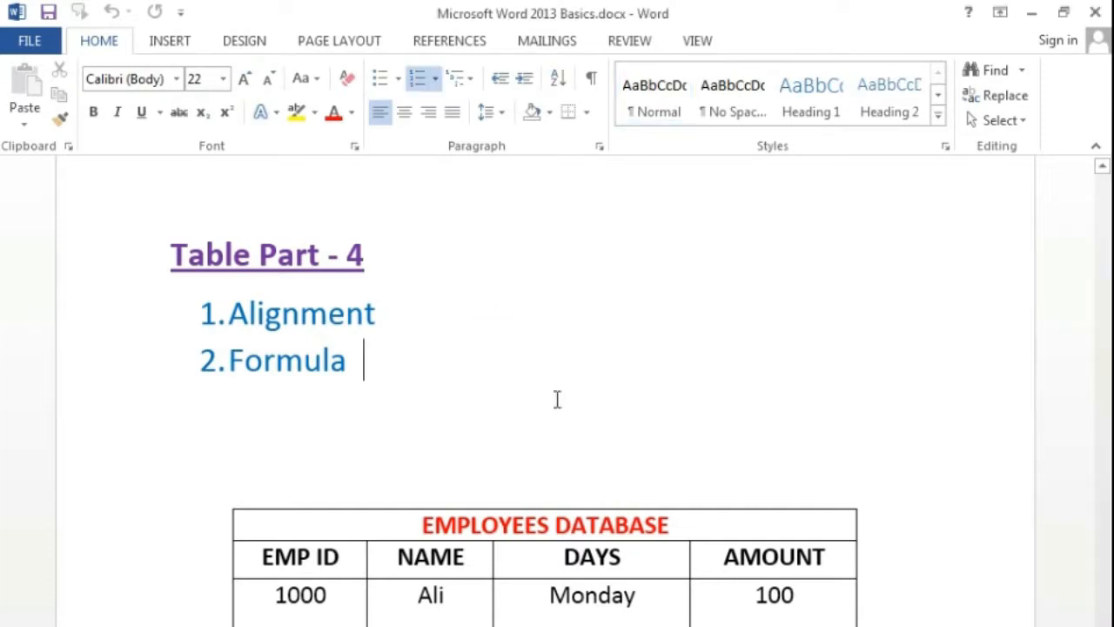
pyautogui.scroll(-4, 557, 400)
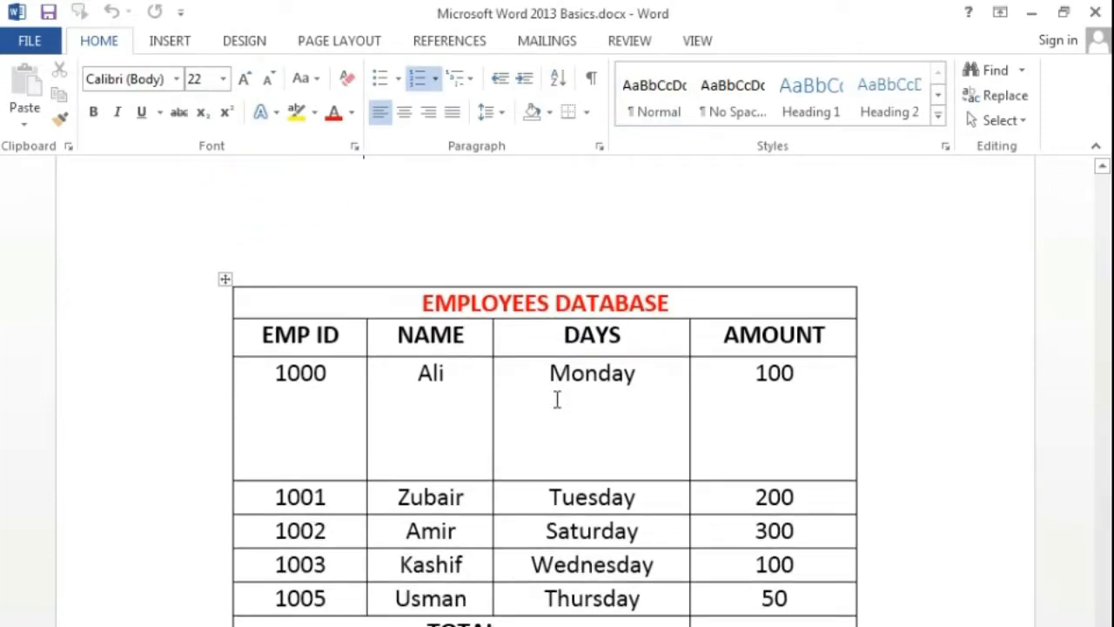
pyautogui.click(413, 305)
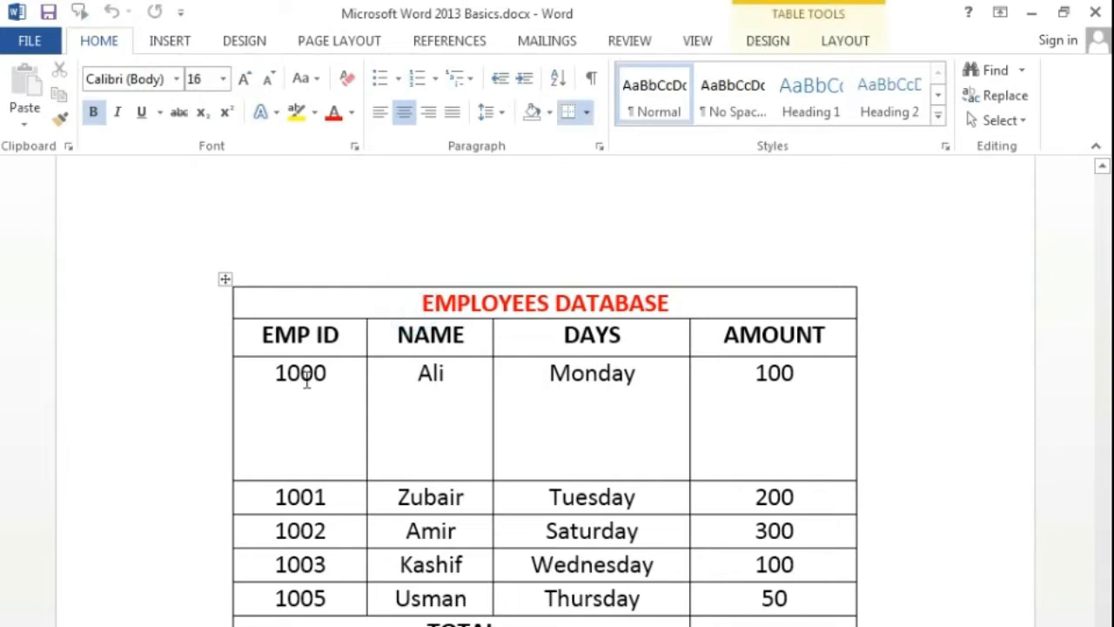
pyautogui.click(554, 434)
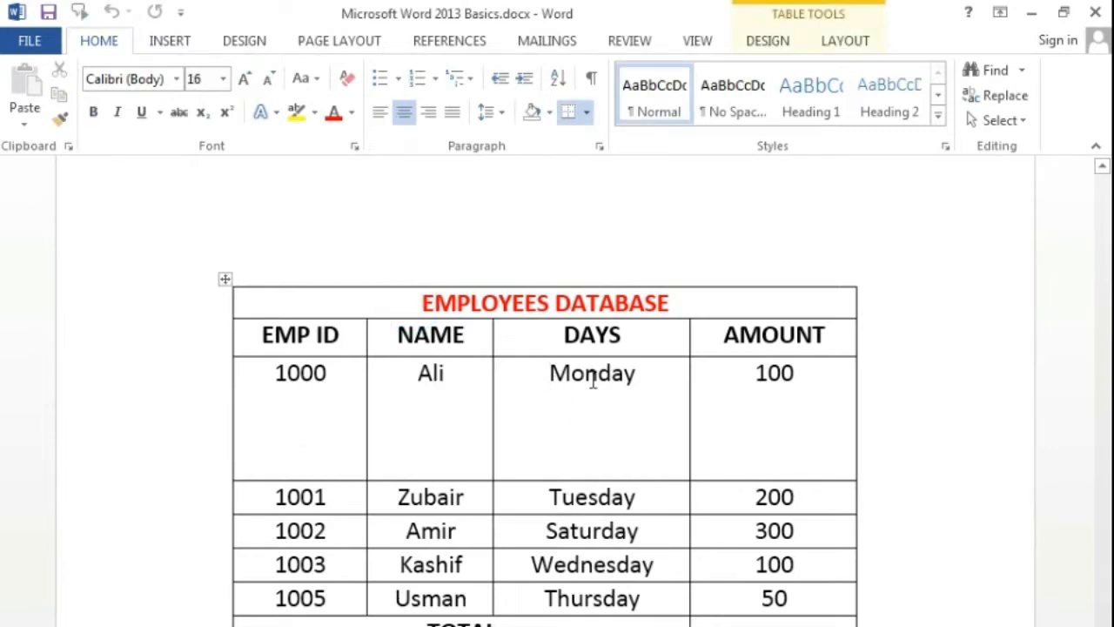
pyautogui.click(532, 374)
pyautogui.moveTo(575, 375); pyautogui.dragTo(639, 368)
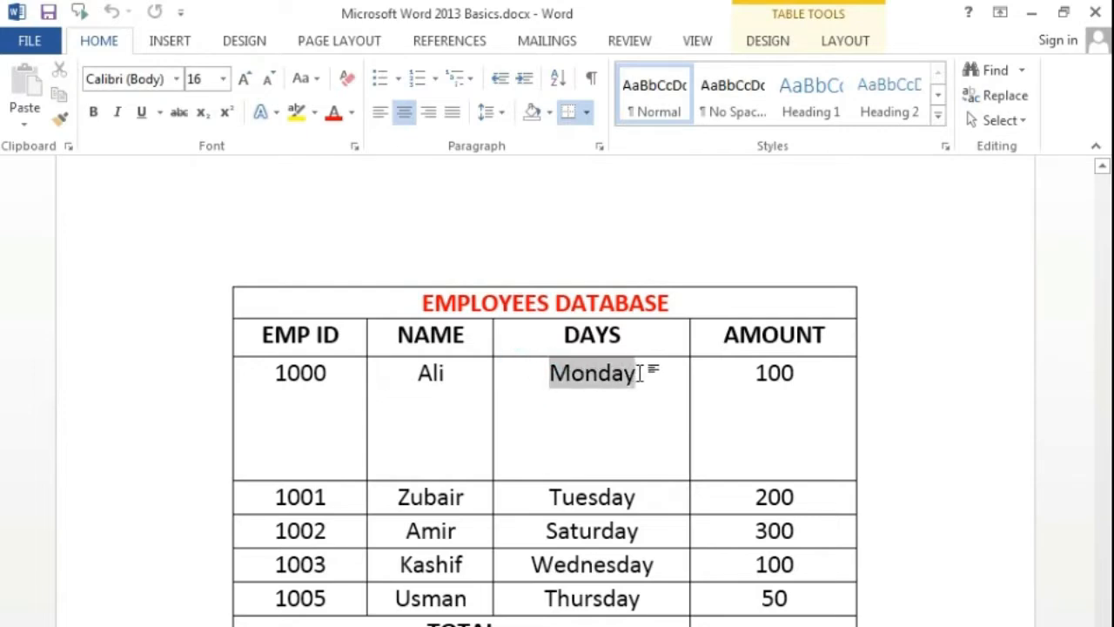
pyautogui.click(564, 428)
# - Align the word Monday to the centre of its cell, both vertically and horizontally
pyautogui.click(541, 378)
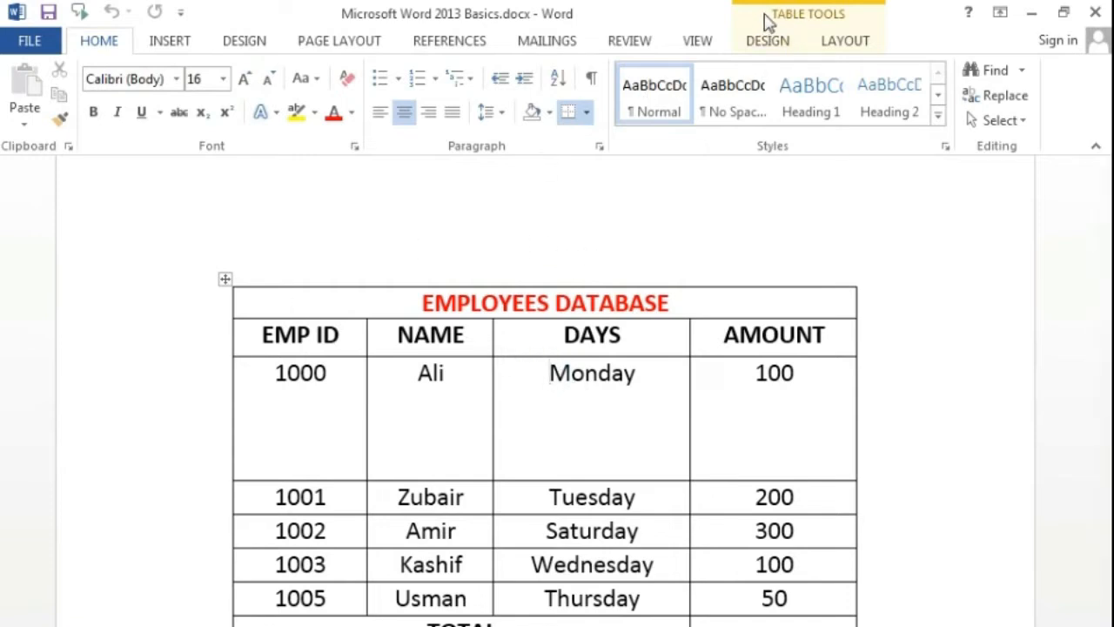
pyautogui.click(837, 28)
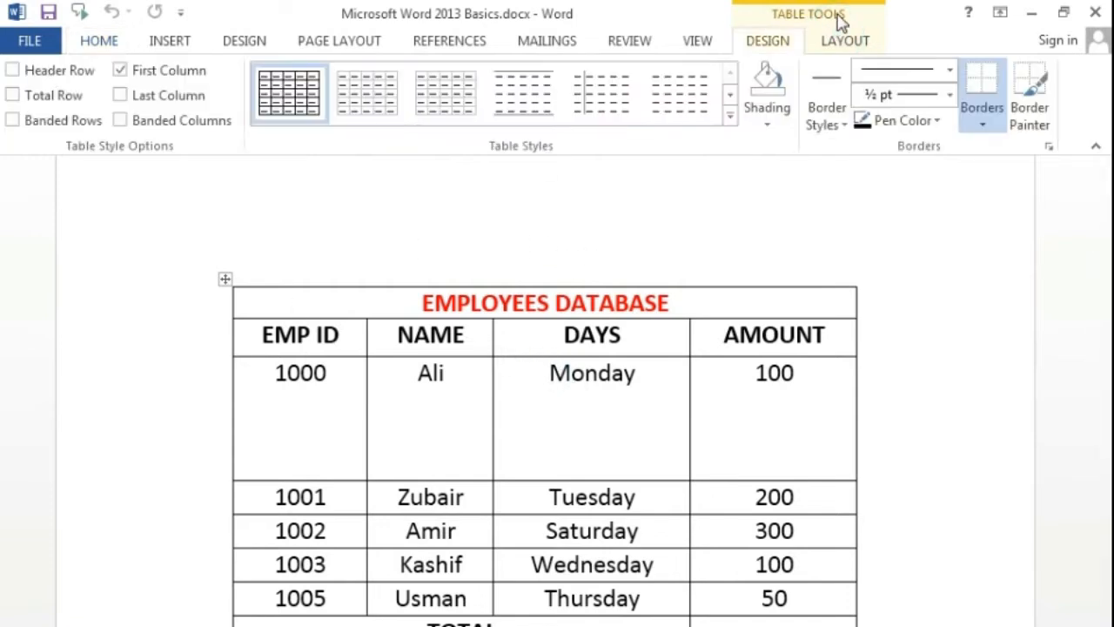
pyautogui.click(845, 39)
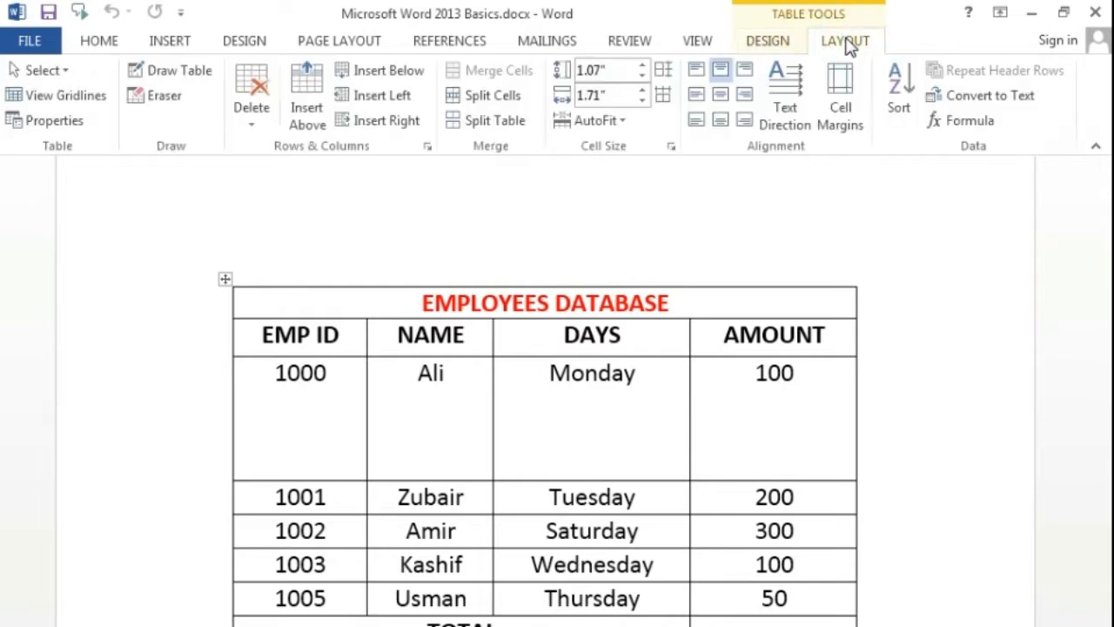
pyautogui.click(581, 402)
pyautogui.click(554, 383)
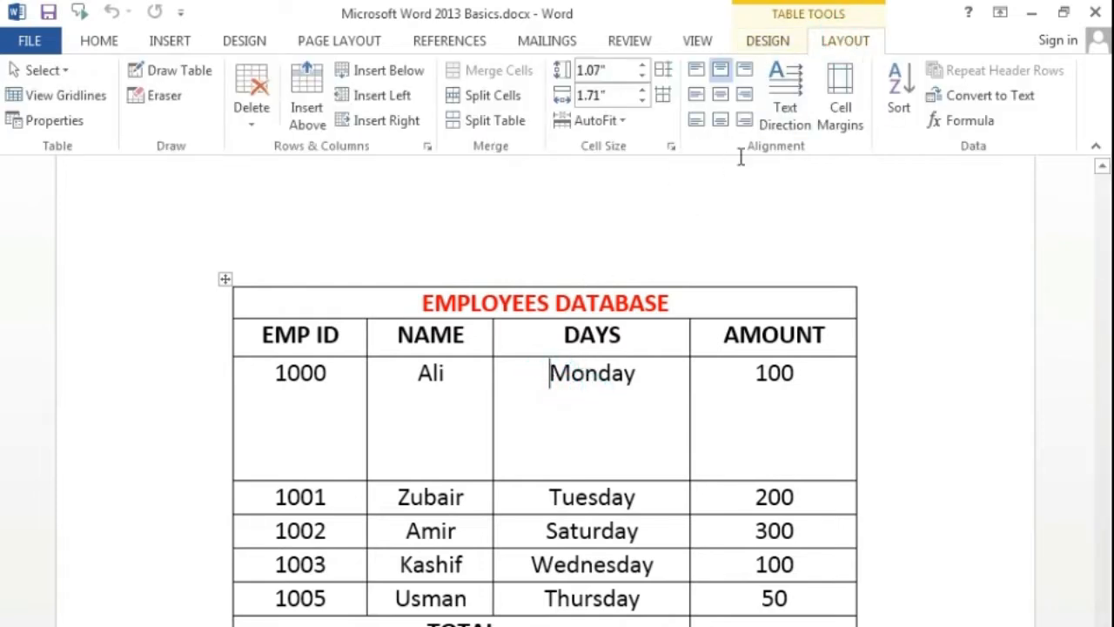
pyautogui.click(644, 374)
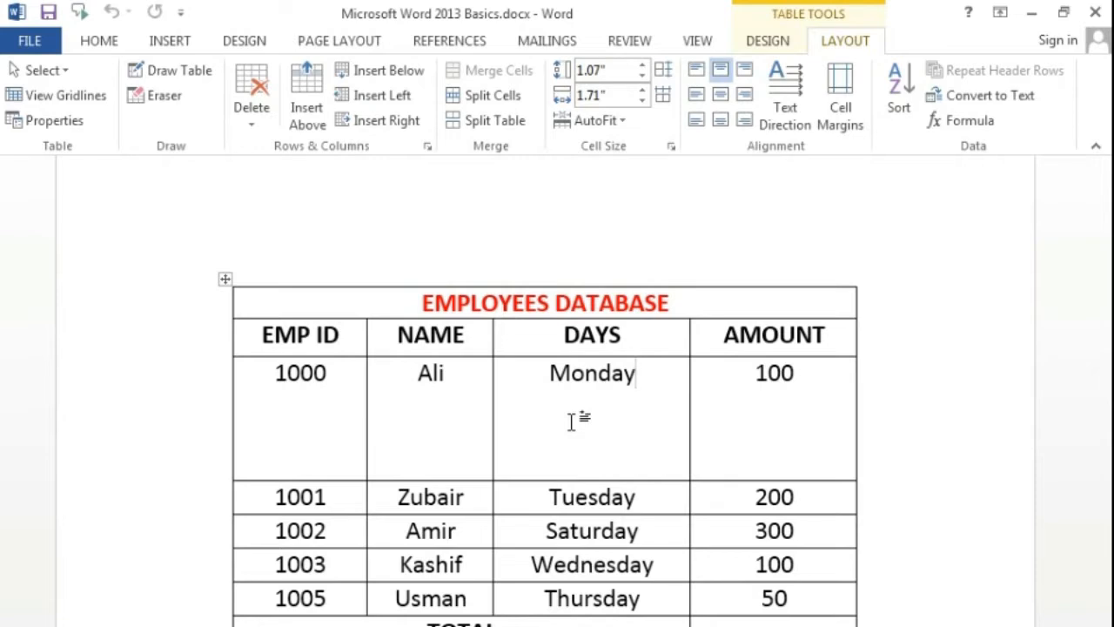
pyautogui.moveTo(532, 378); pyautogui.dragTo(646, 377)
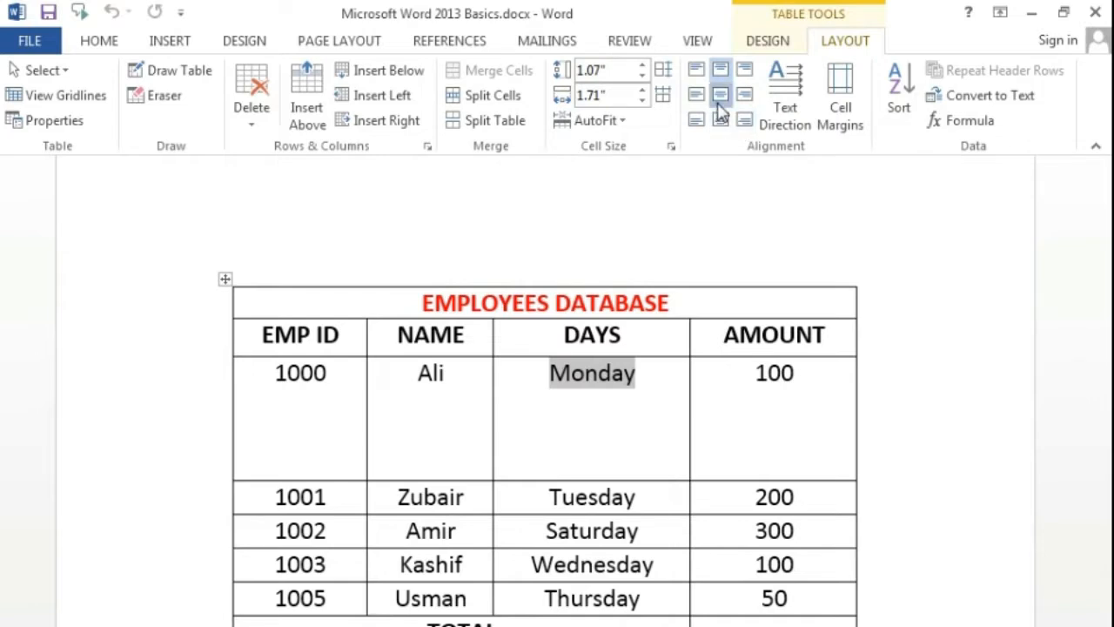
pyautogui.click(720, 97)
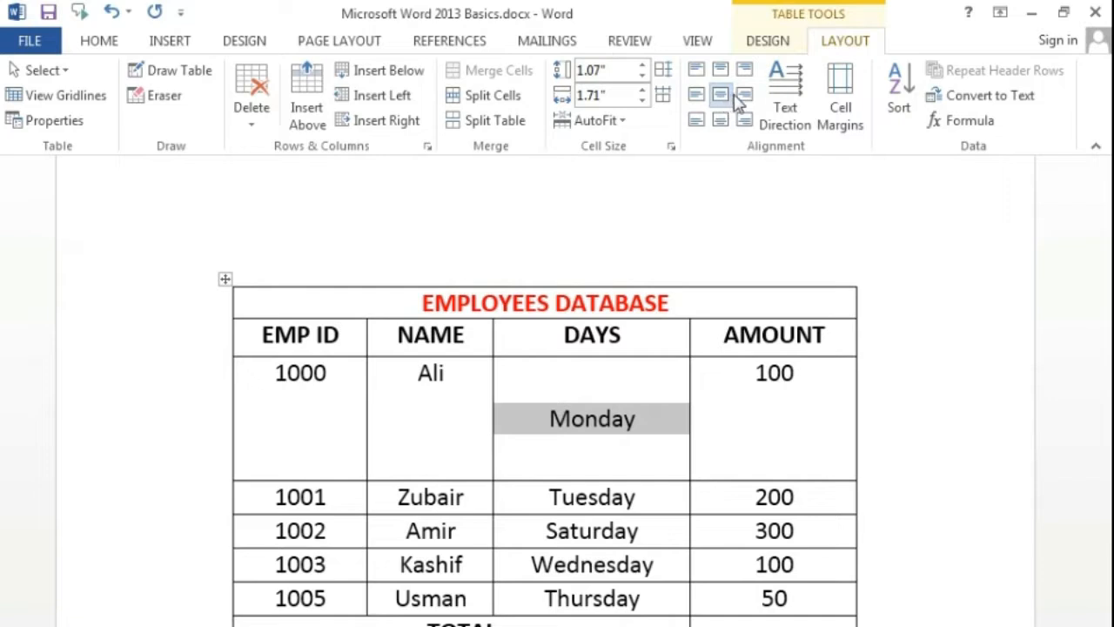
# - Try the right, bottom, left and top cell alignments on the Monday cell, finishing with the fully centred alignment
pyautogui.click(743, 95)
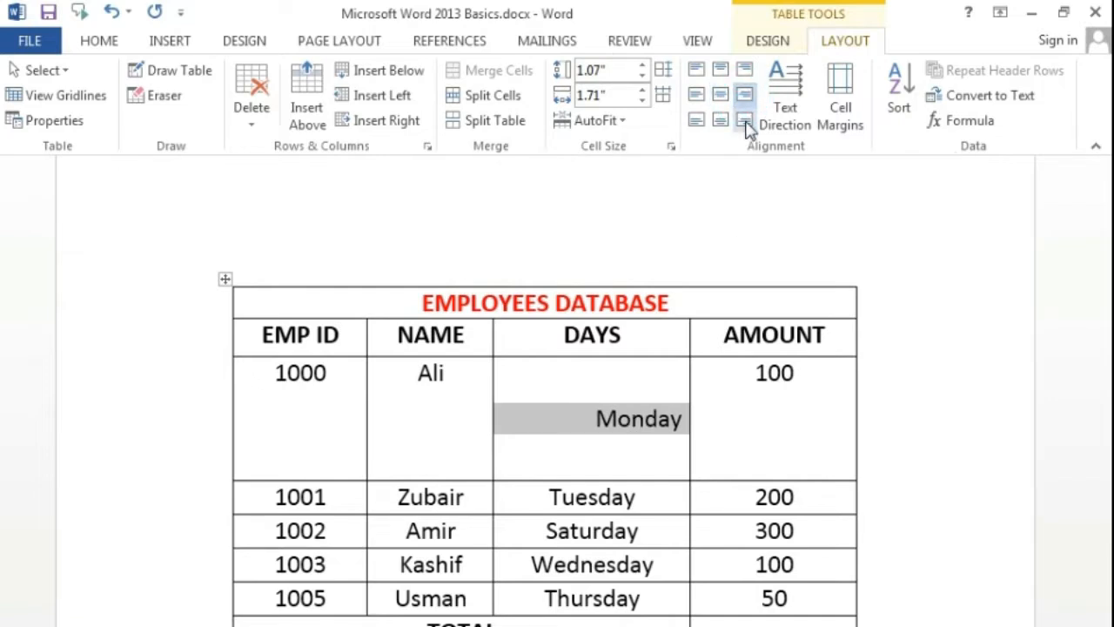
pyautogui.click(747, 128)
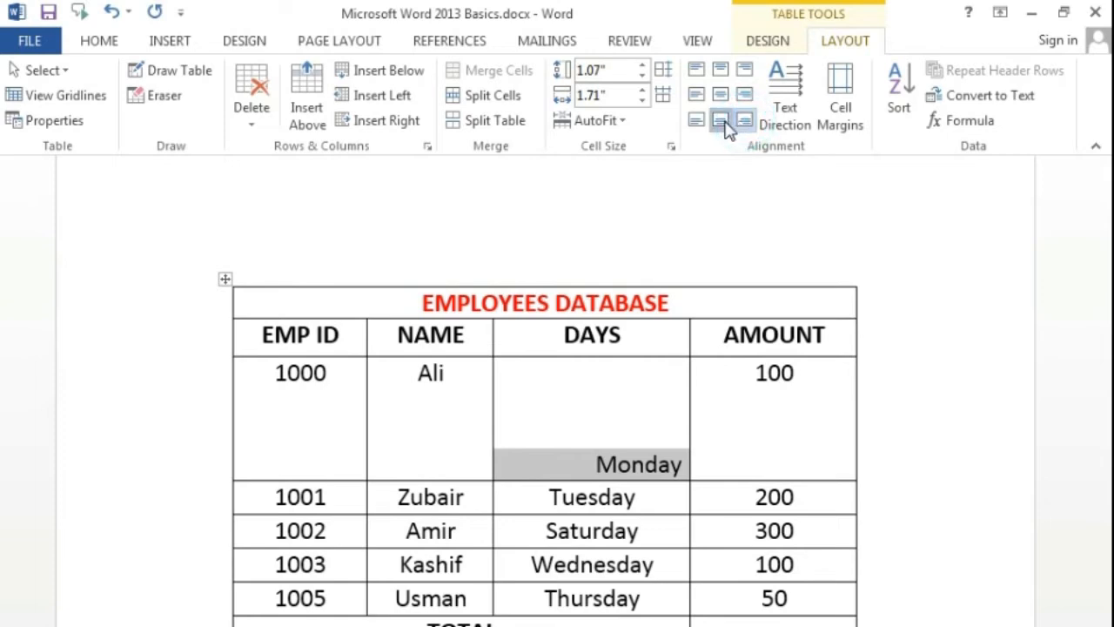
pyautogui.click(726, 127)
pyautogui.click(699, 126)
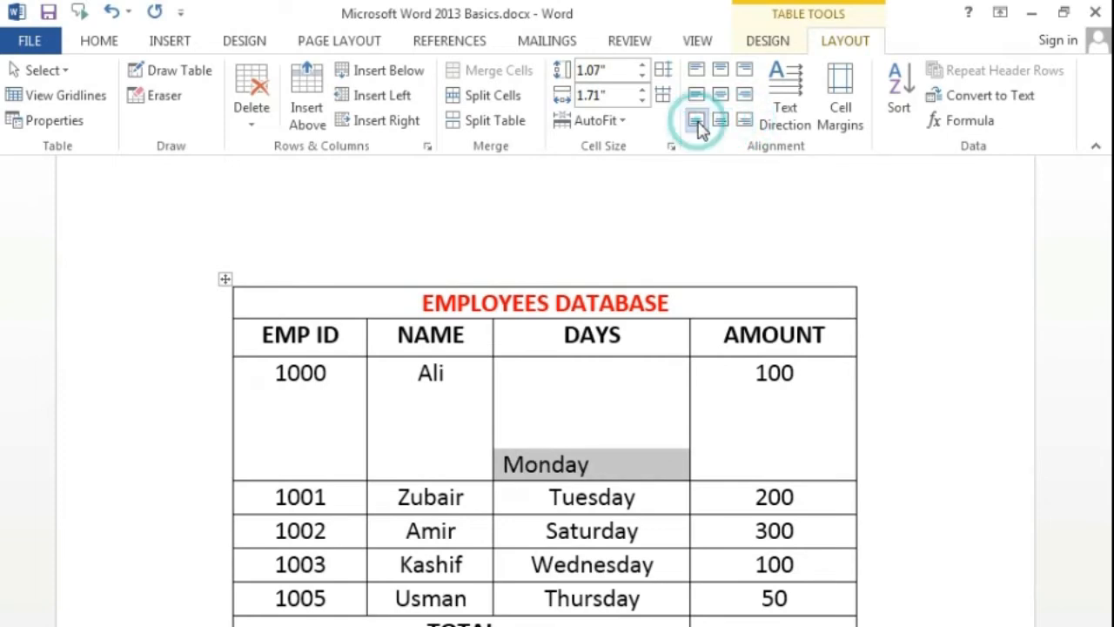
pyautogui.click(698, 93)
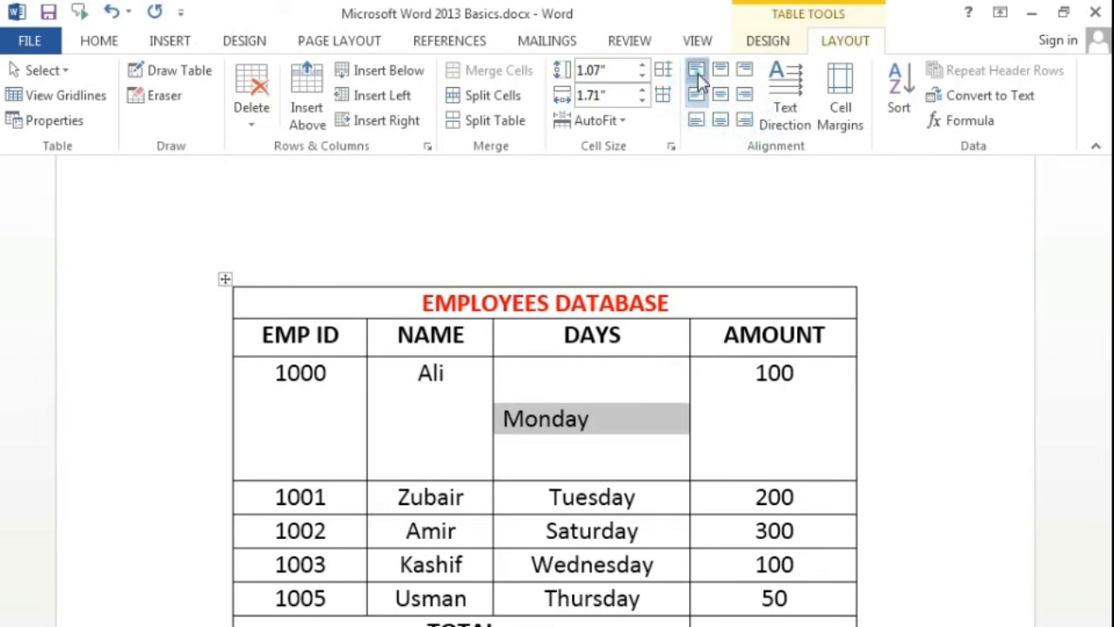
pyautogui.click(696, 70)
pyautogui.click(721, 70)
pyautogui.click(724, 94)
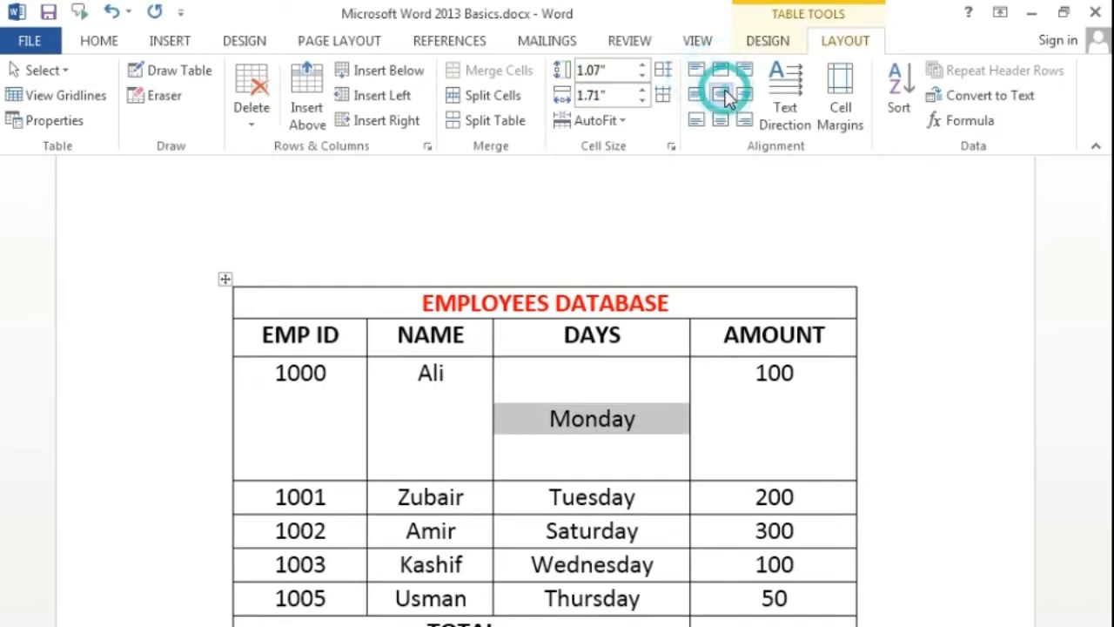
# - Rotate the text direction of the Monday cell through both vertical orientations and back to horizontal
pyautogui.click(791, 106)
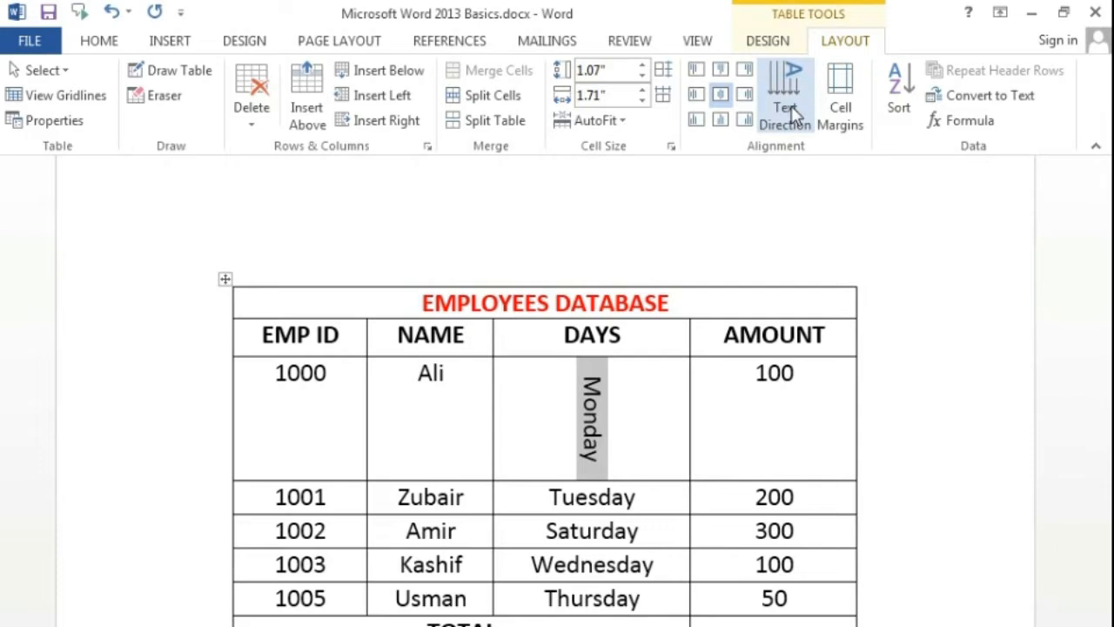
pyautogui.click(792, 106)
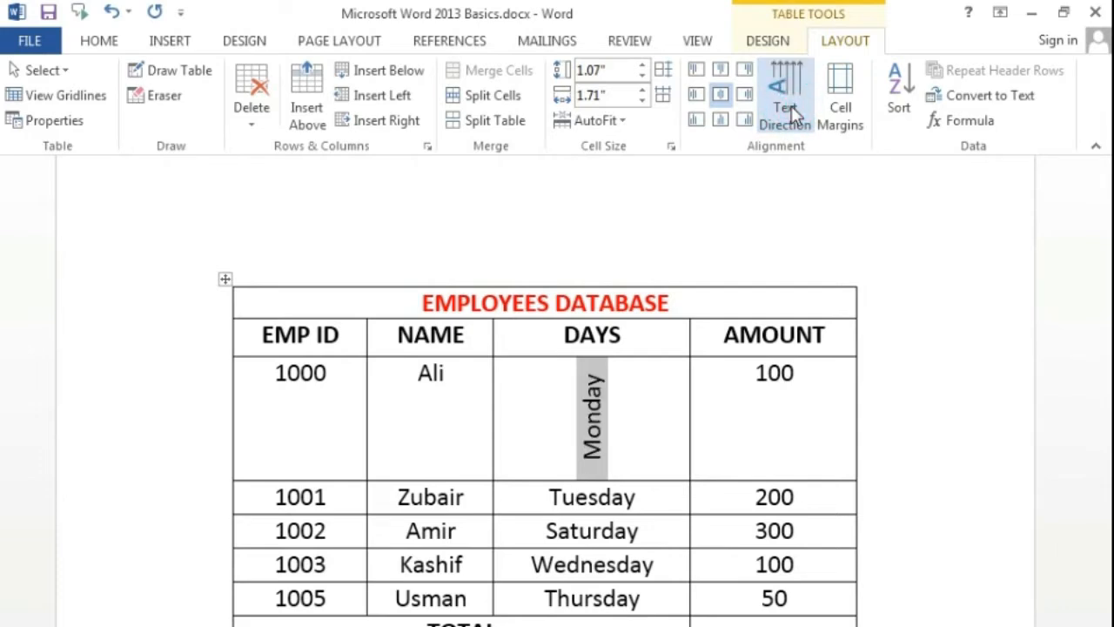
pyautogui.click(791, 106)
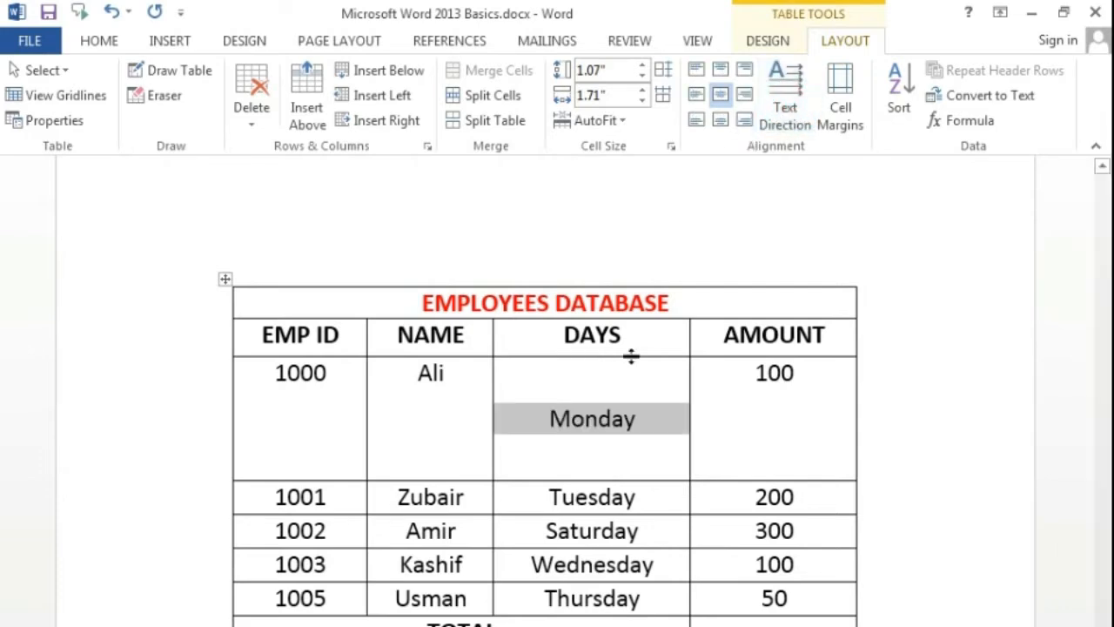
pyautogui.click(616, 399)
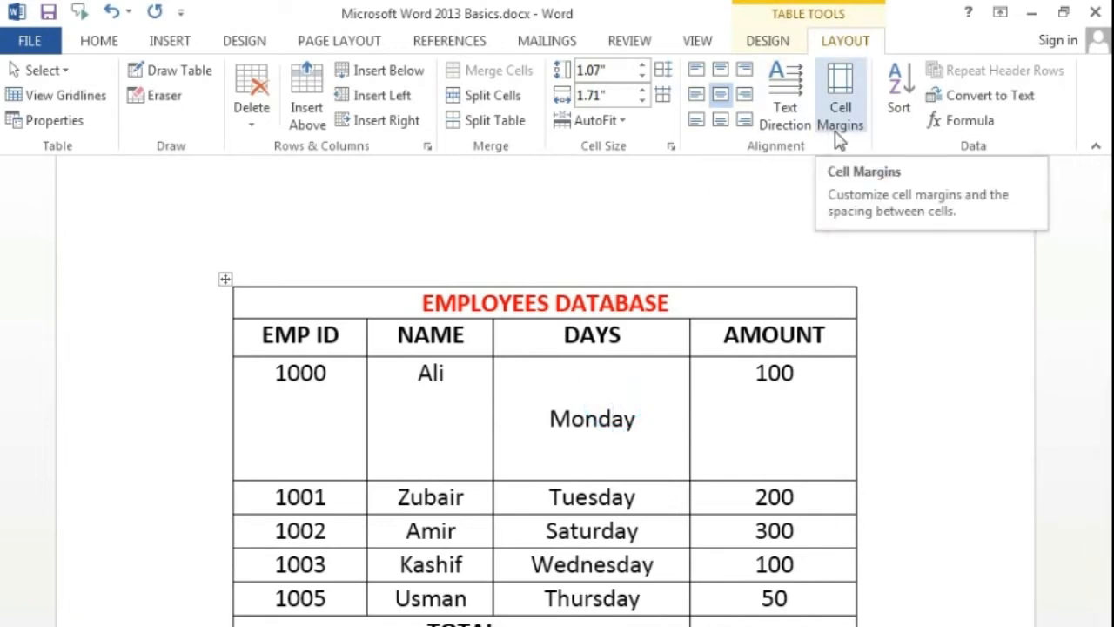
# - View the document's preset page margins and close the list without choosing one
pyautogui.click(346, 45)
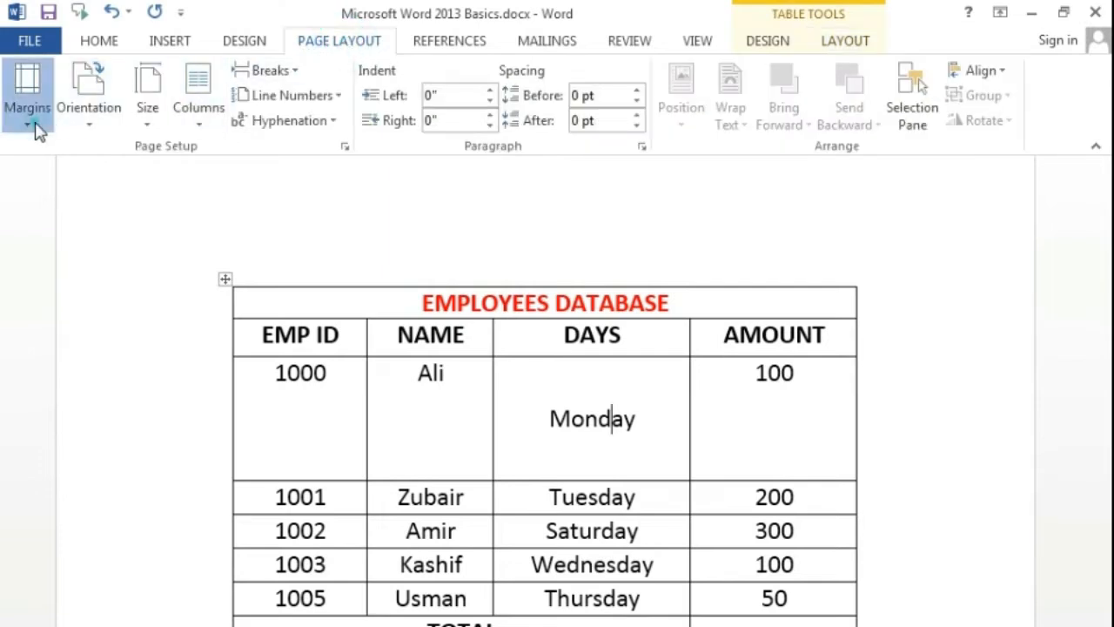
pyautogui.click(35, 129)
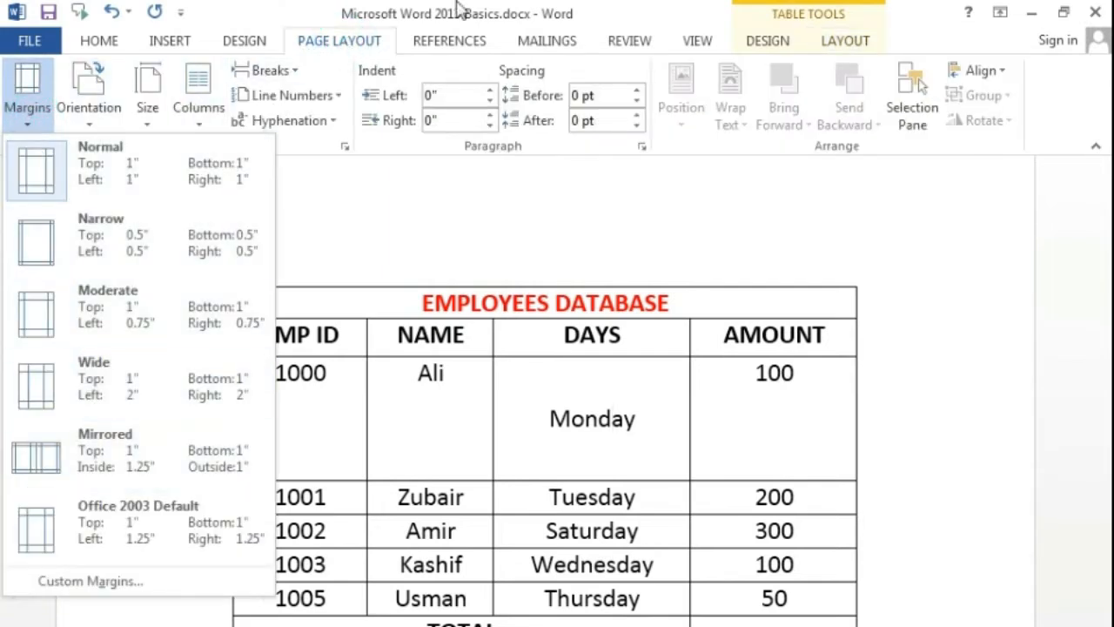
pyautogui.click(740, 12)
# - Set the table's default left cell margin to 0.15" and apply it
pyautogui.click(849, 38)
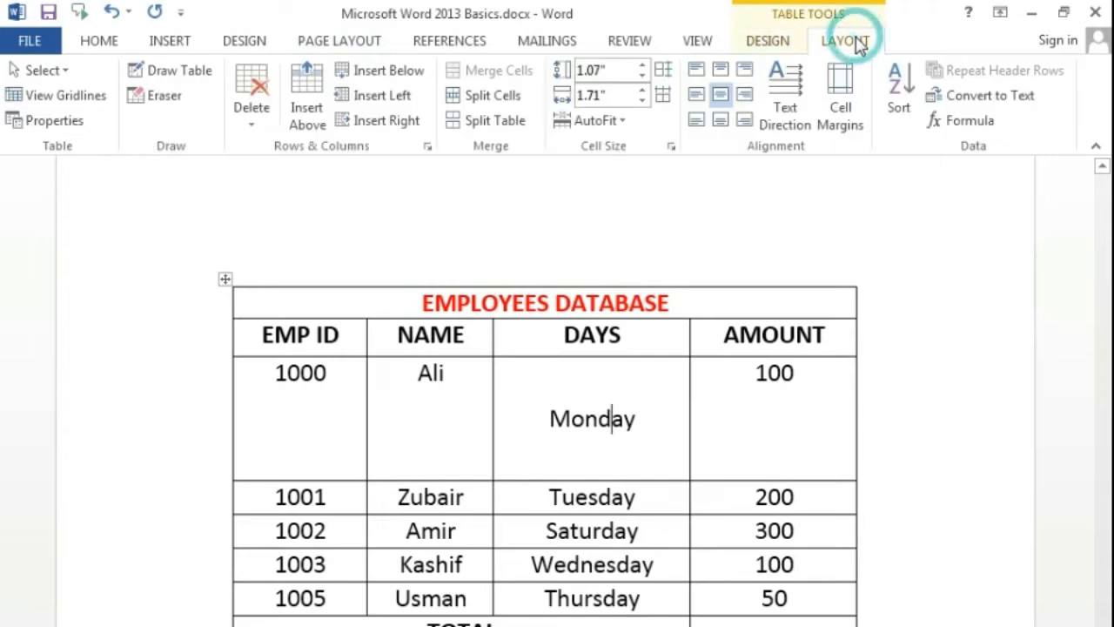
pyautogui.click(841, 109)
pyautogui.moveTo(572, 266); pyautogui.dragTo(957, 173)
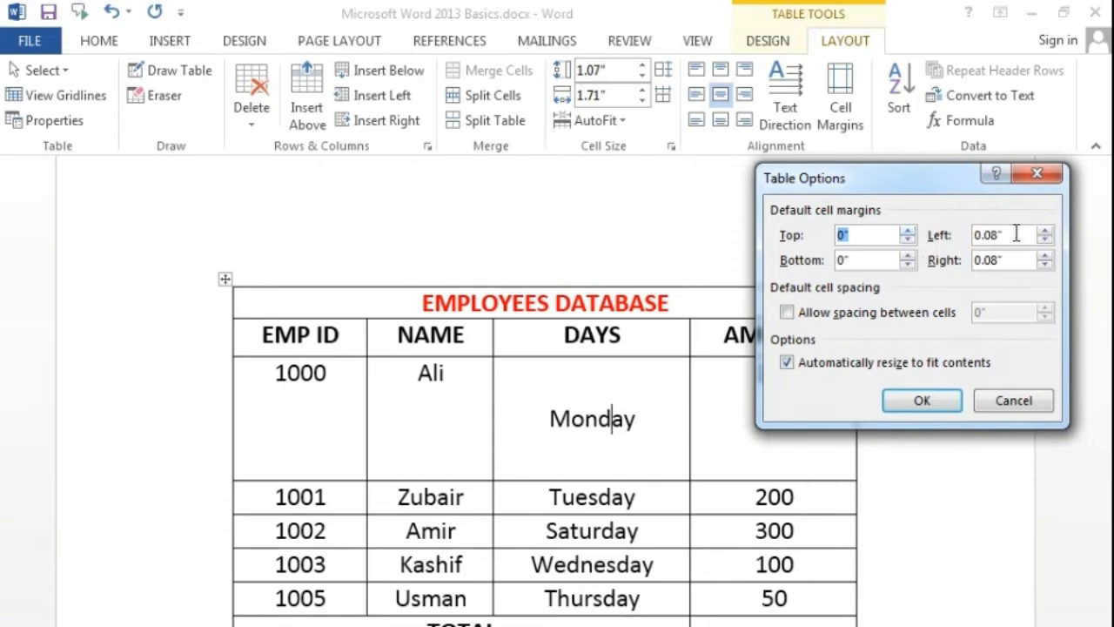
pyautogui.click(1044, 232)
pyautogui.click(1045, 231)
pyautogui.click(1045, 232)
pyautogui.click(1045, 232)
pyautogui.click(1044, 232)
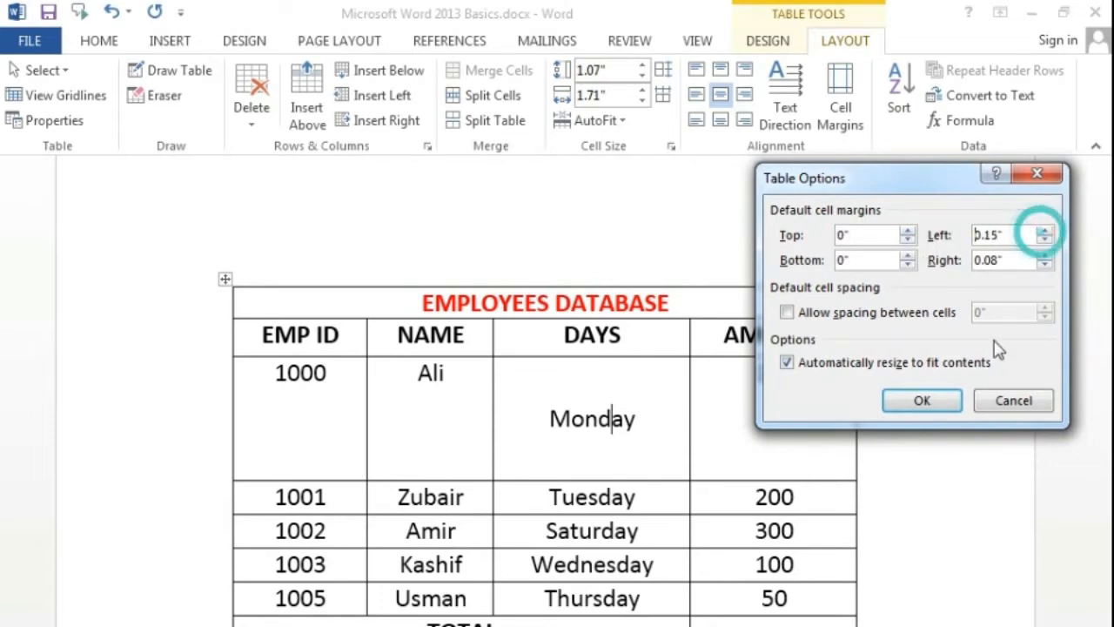
pyautogui.click(925, 400)
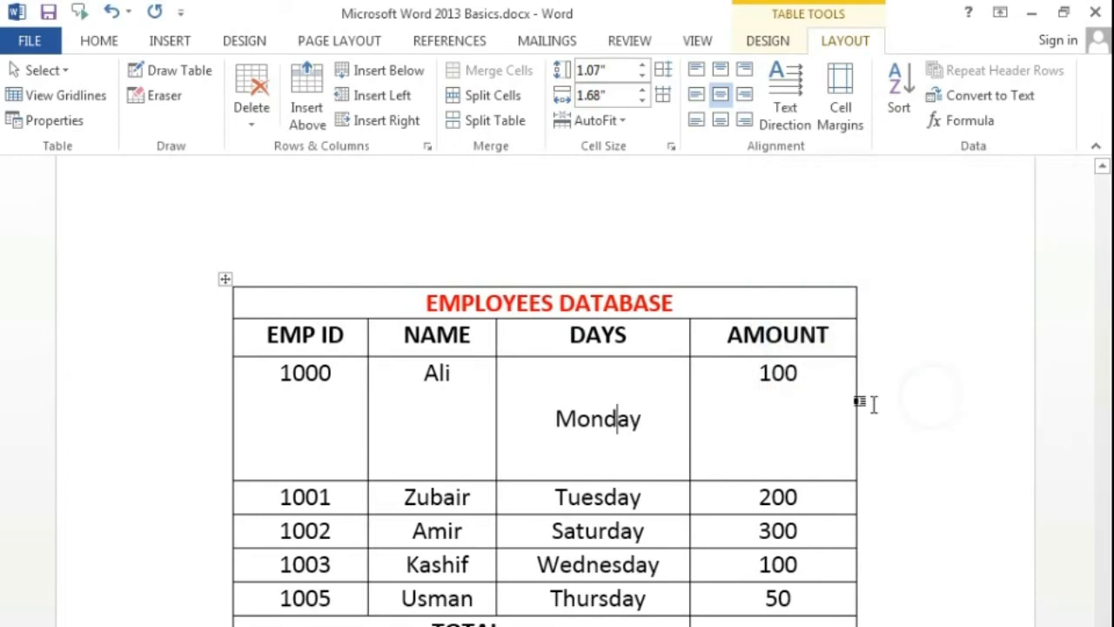
# - Try a default left cell margin of 2" on the table and undo the change
pyautogui.click(832, 122)
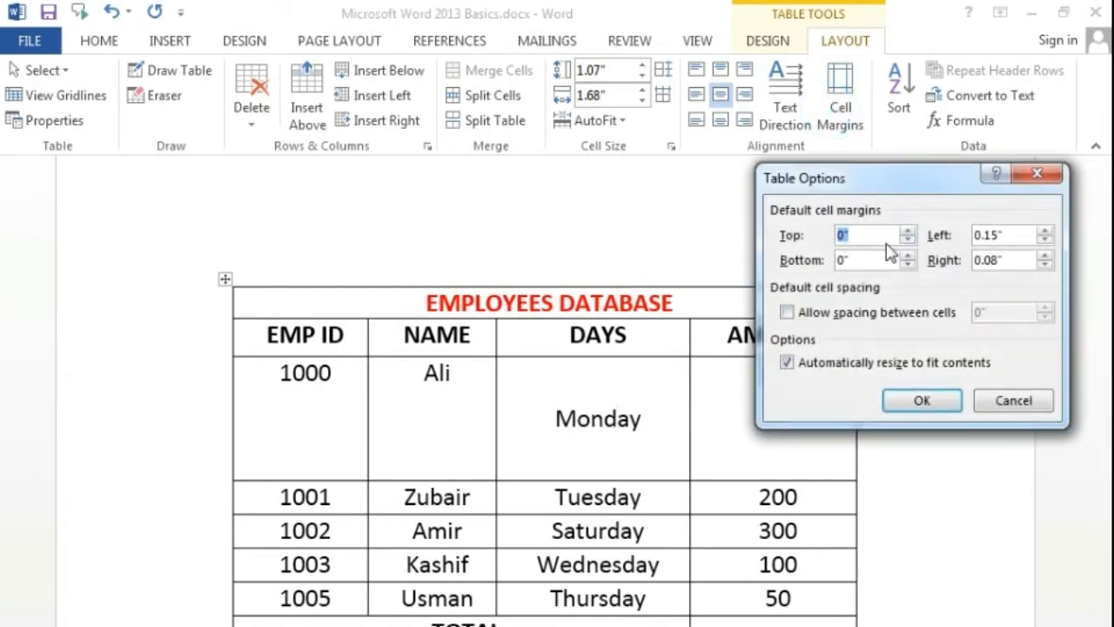
pyautogui.click(945, 237)
pyautogui.write('2')
pyautogui.click(921, 400)
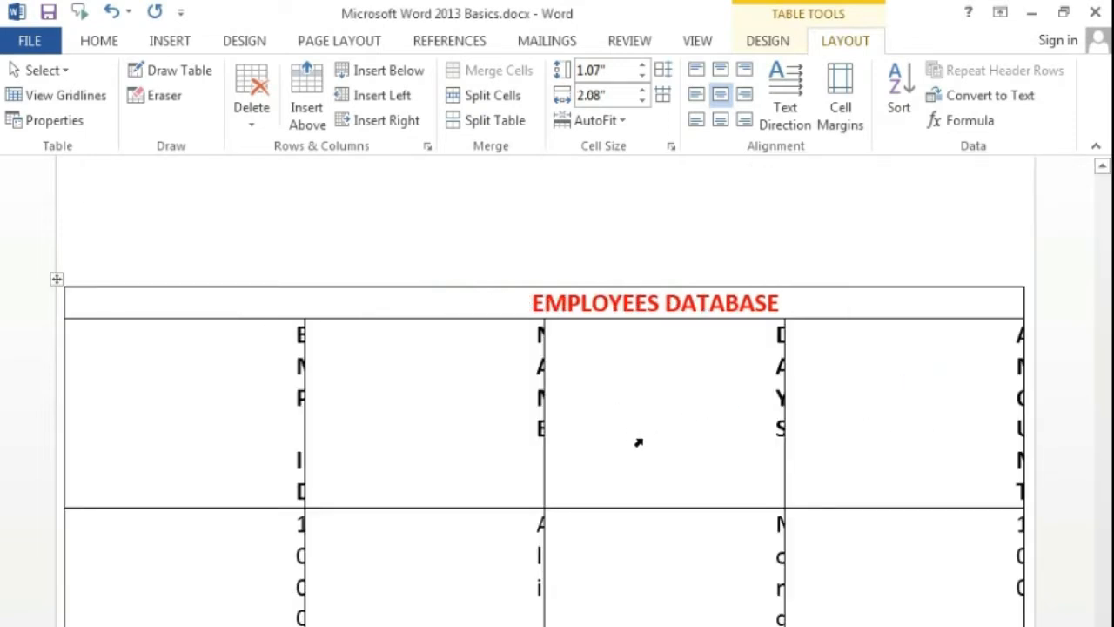
pyautogui.hotkey('ctrl', 'z')
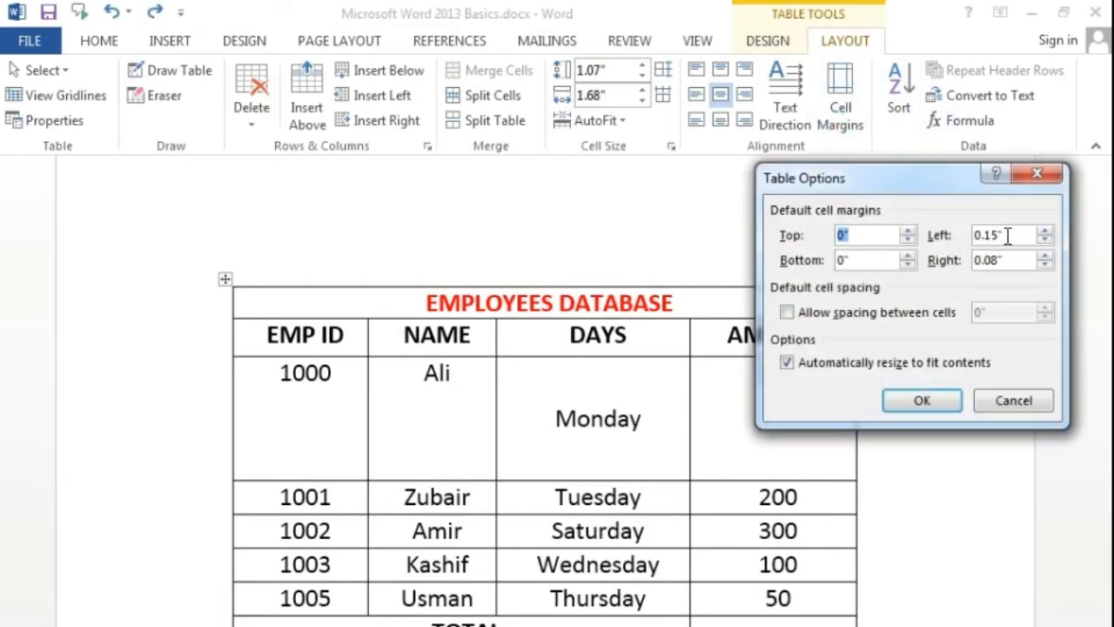
# - Increase the table's default left cell margin and review how the cell text shifts
pyautogui.click(988, 235)
pyautogui.click(919, 405)
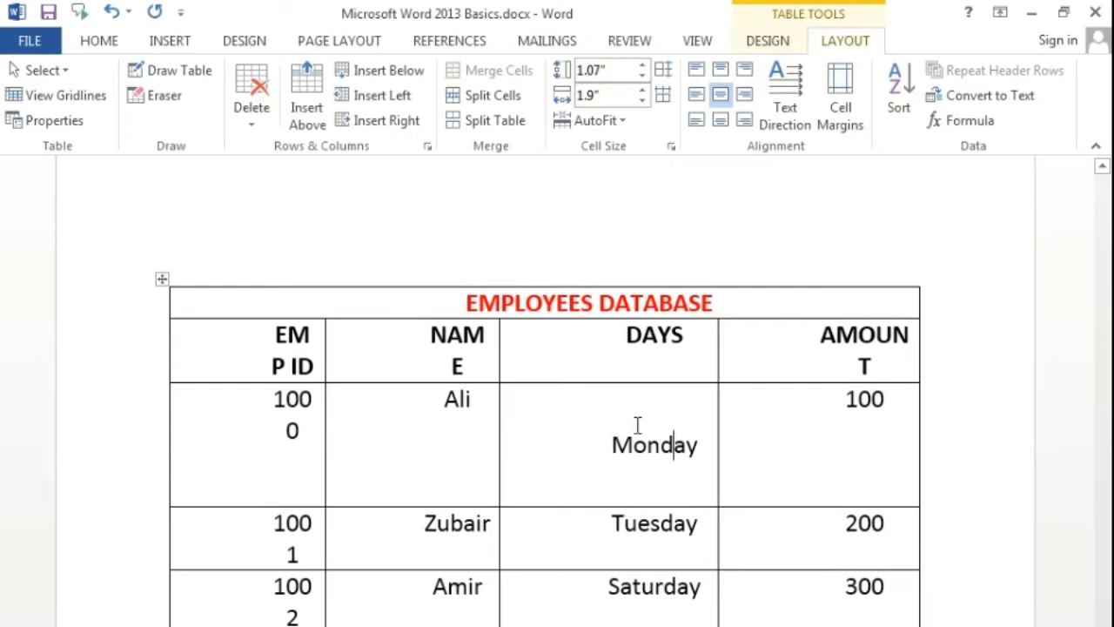
pyautogui.scroll(-3, 649, 429)
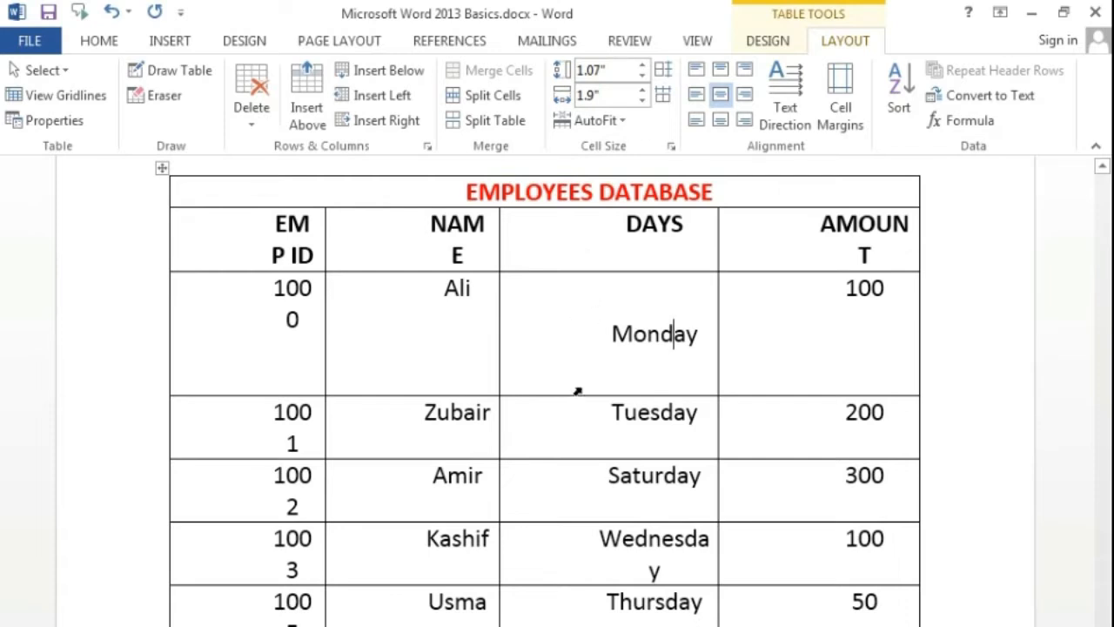
# - Set the table's default left cell margin to 0" and apply it
pyautogui.click(841, 112)
pyautogui.doubleClick(1002, 235)
pyautogui.write('0')
pyautogui.press('Return')
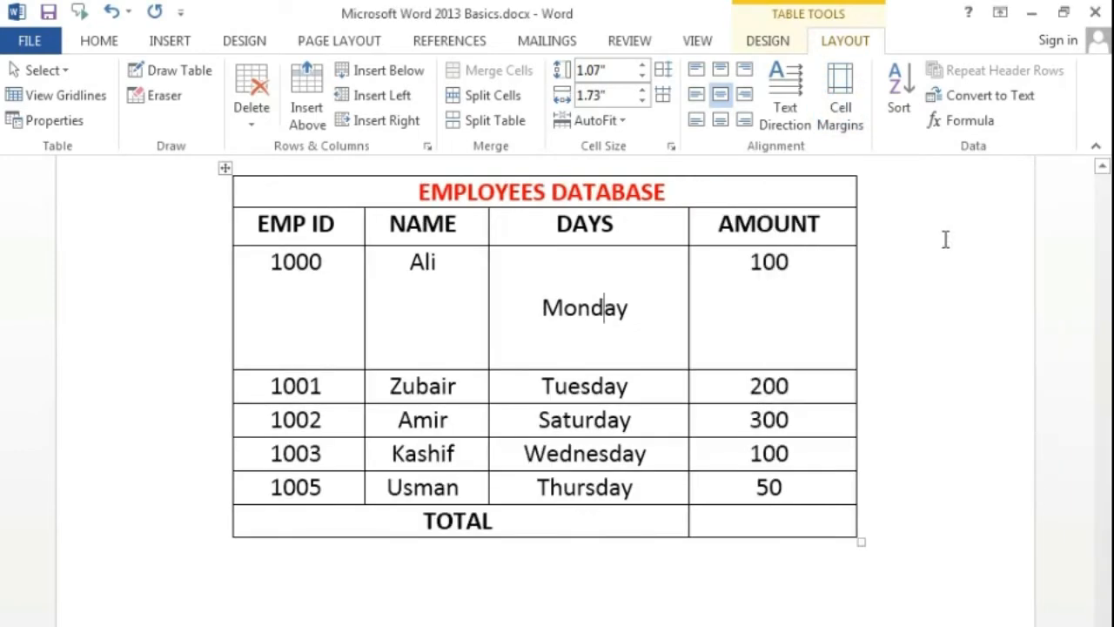
# - Reduce the height of the Monday row to about 0.88" by moving its lower border up
pyautogui.scroll(2, 672, 347)
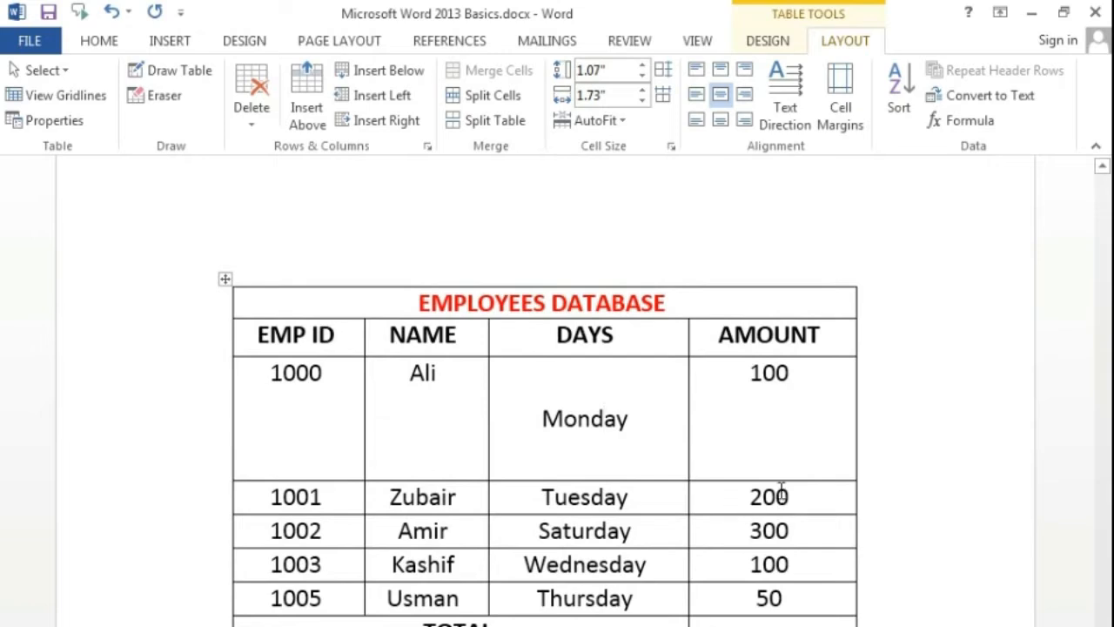
pyautogui.moveTo(764, 457)
pyautogui.mouseDown()
pyautogui.moveTo(763, 417)
pyautogui.moveTo(763, 458)
pyautogui.mouseUp()
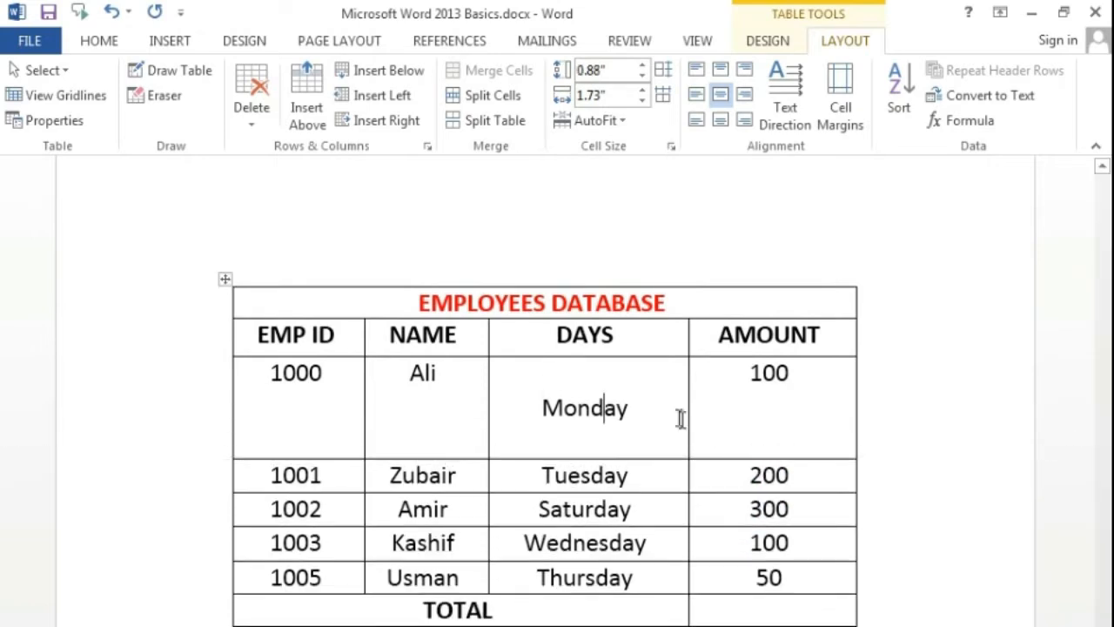
# - Try distributing the employees table's columns and rows evenly, and undo both changes
pyautogui.click(661, 94)
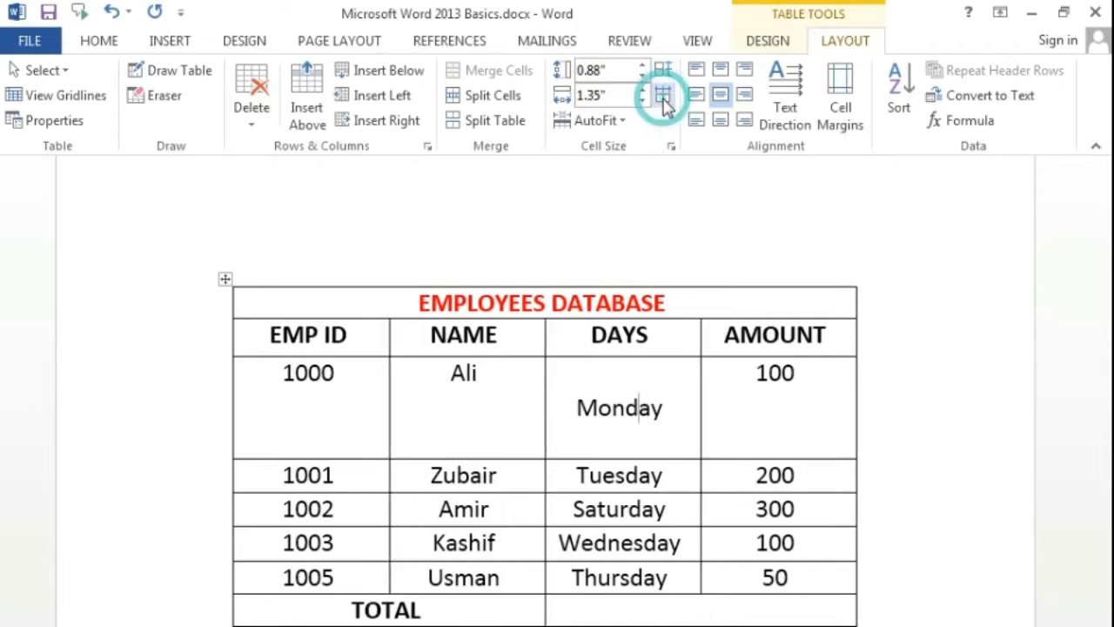
pyautogui.click(663, 71)
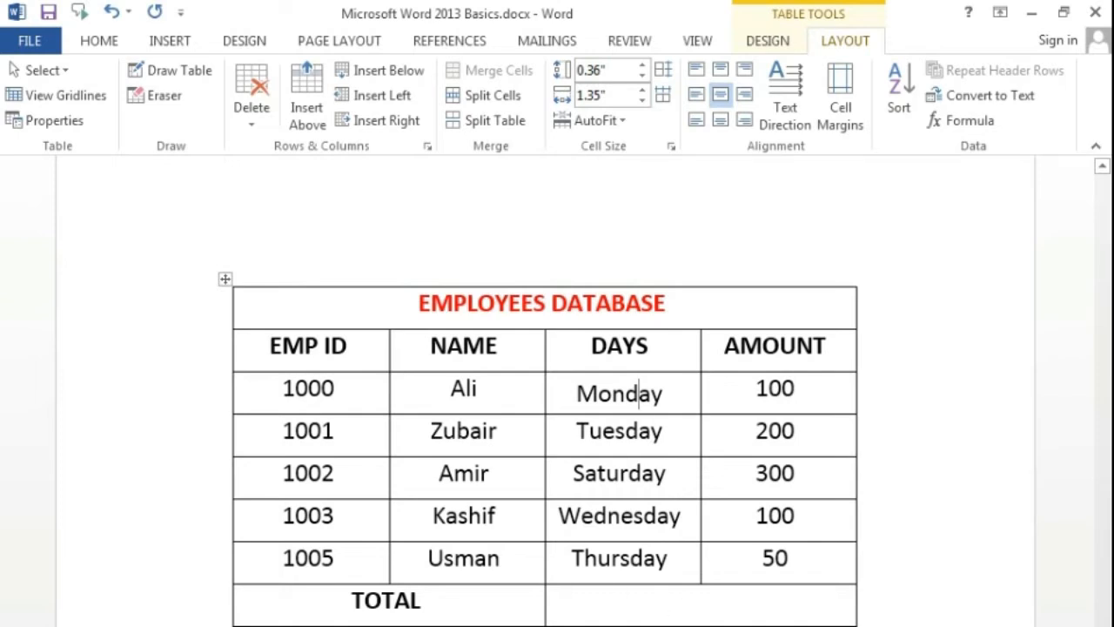
pyautogui.click(764, 611)
pyautogui.click(675, 606)
pyautogui.click(719, 601)
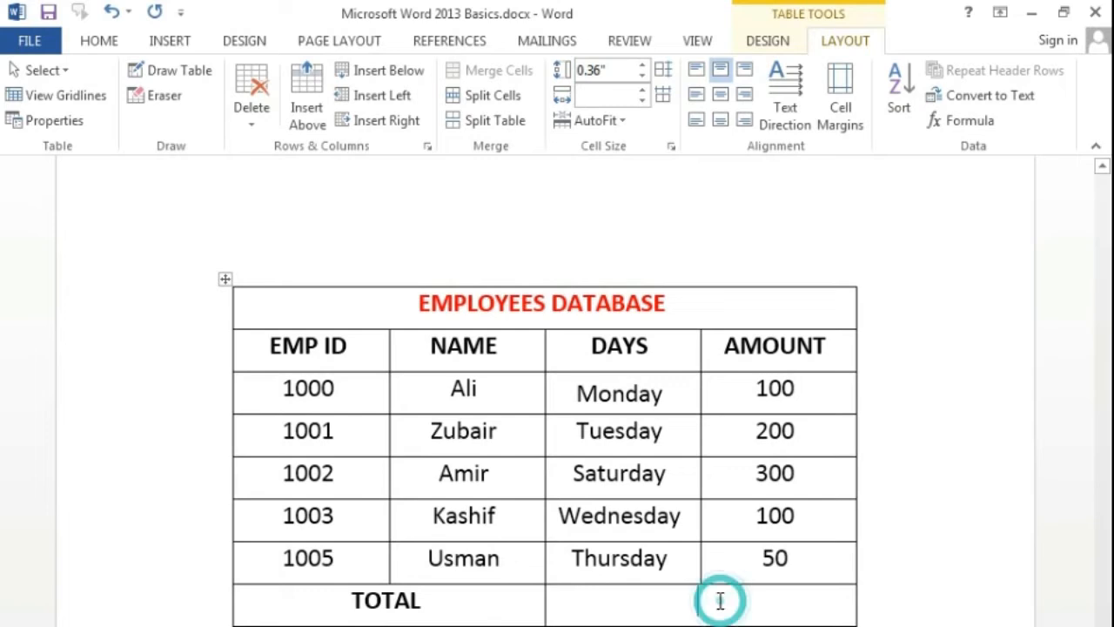
pyautogui.hotkey('ctrl', 'z')
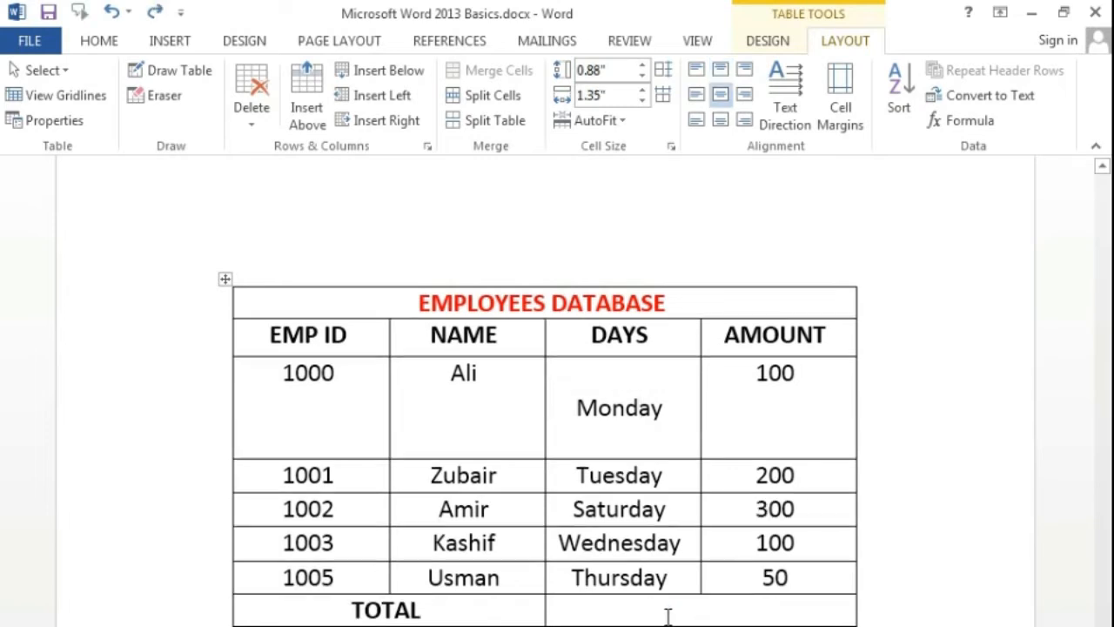
pyautogui.hotkey('ctrl', 'z')
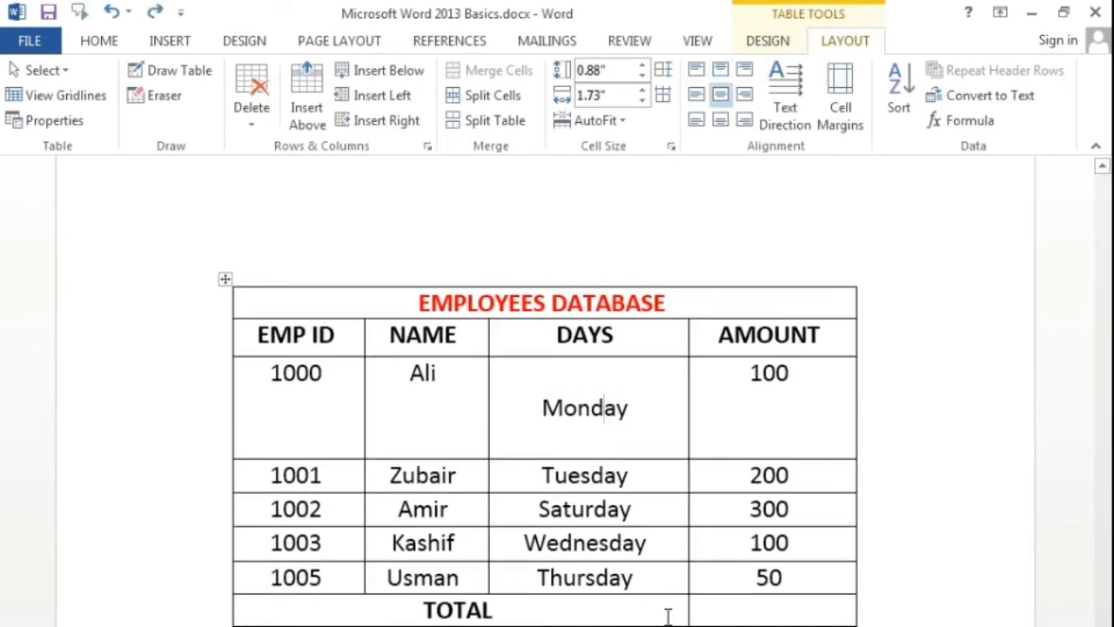
# - Shrink the Monday row to the height of its text, about 0.26", by moving its lower border up
pyautogui.click(778, 603)
pyautogui.moveTo(634, 458); pyautogui.dragTo(634, 384)
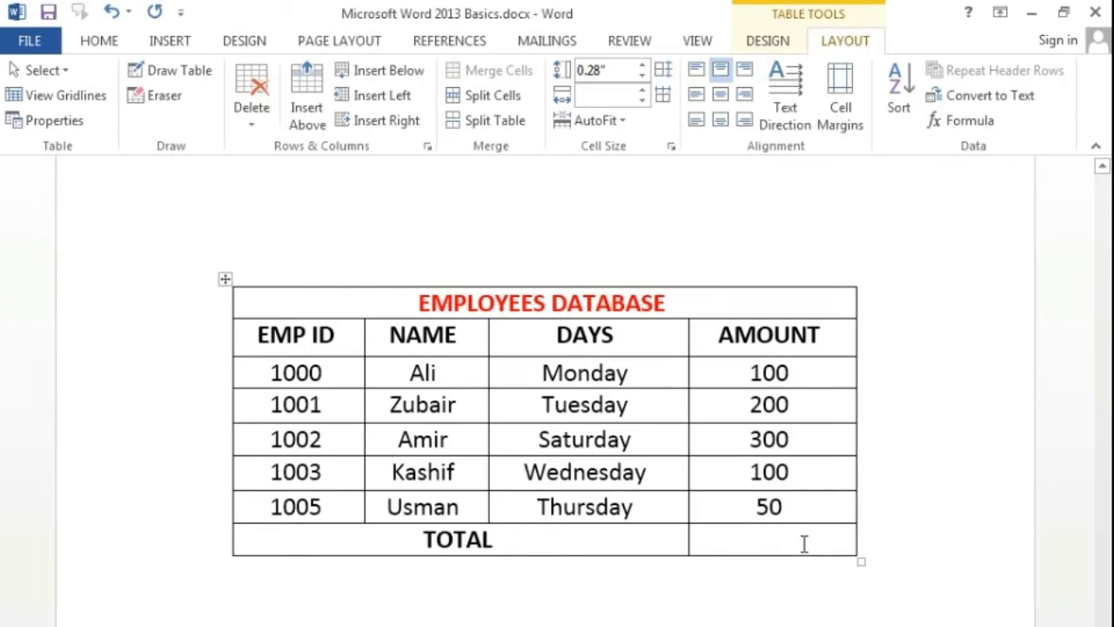
pyautogui.click(825, 374)
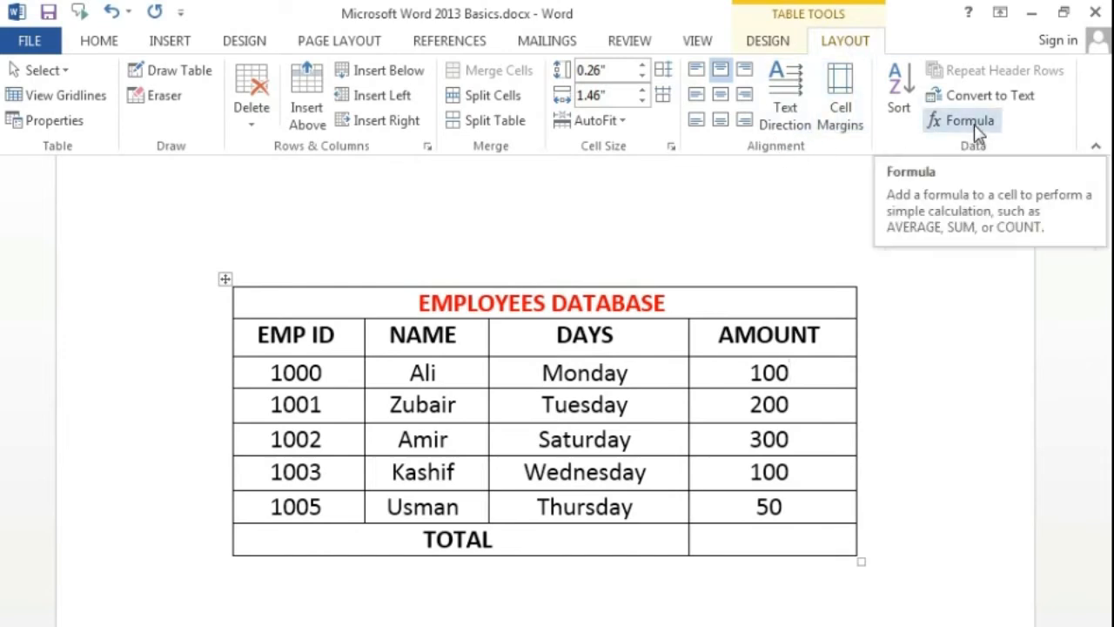
# - Insert the formula =SUM(ABOVE) in the empty AMOUNT cell of the TOTAL row
pyautogui.click(790, 537)
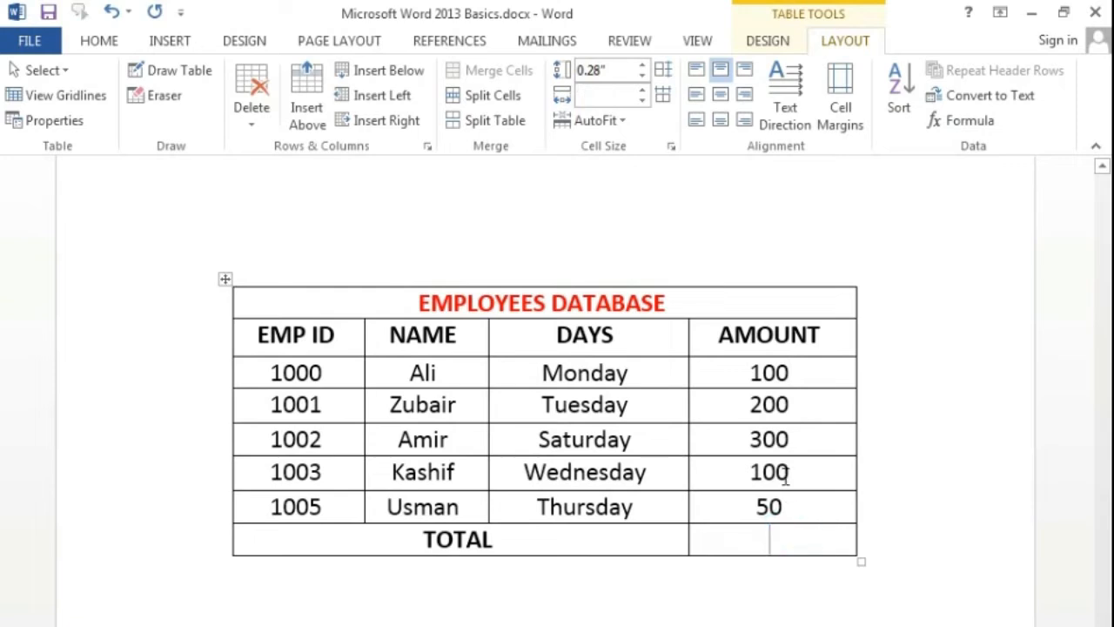
pyautogui.moveTo(809, 376); pyautogui.dragTo(809, 510)
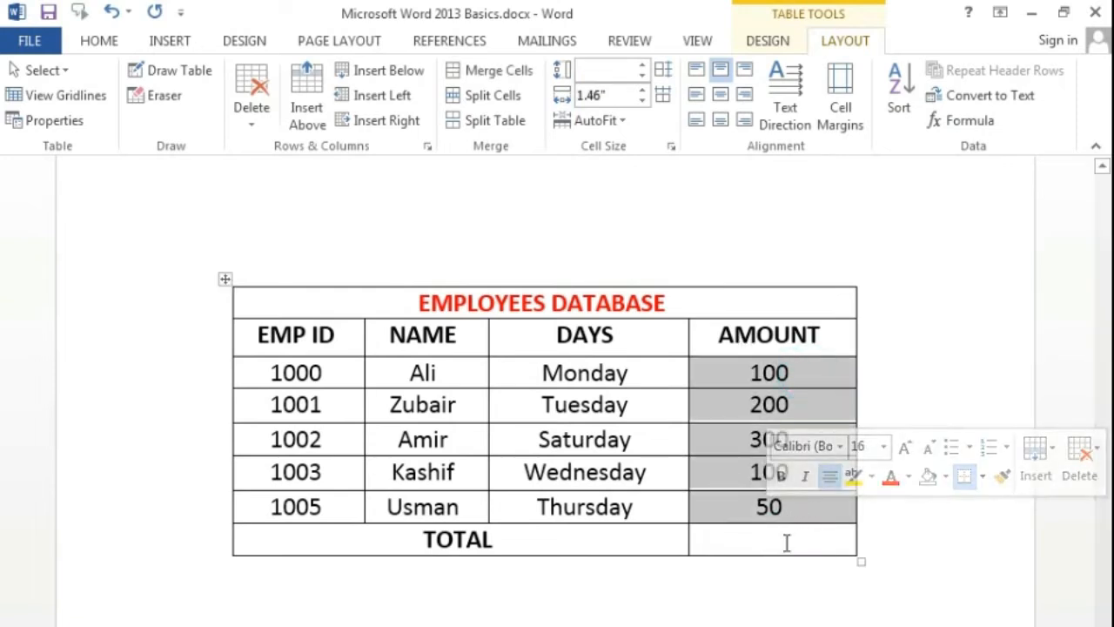
pyautogui.click(784, 539)
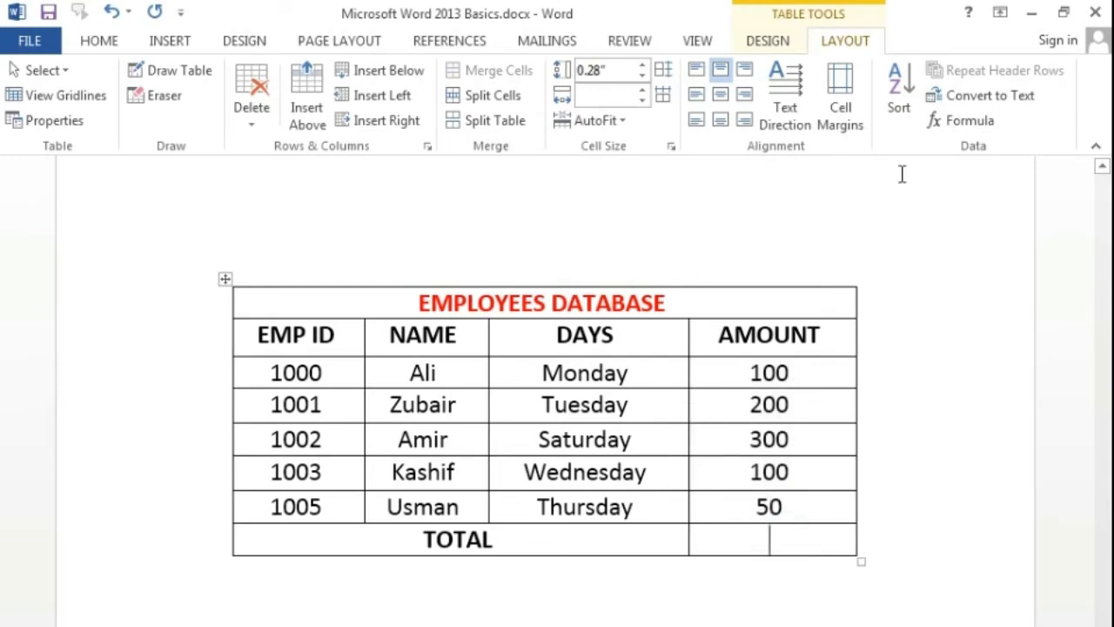
pyautogui.click(967, 129)
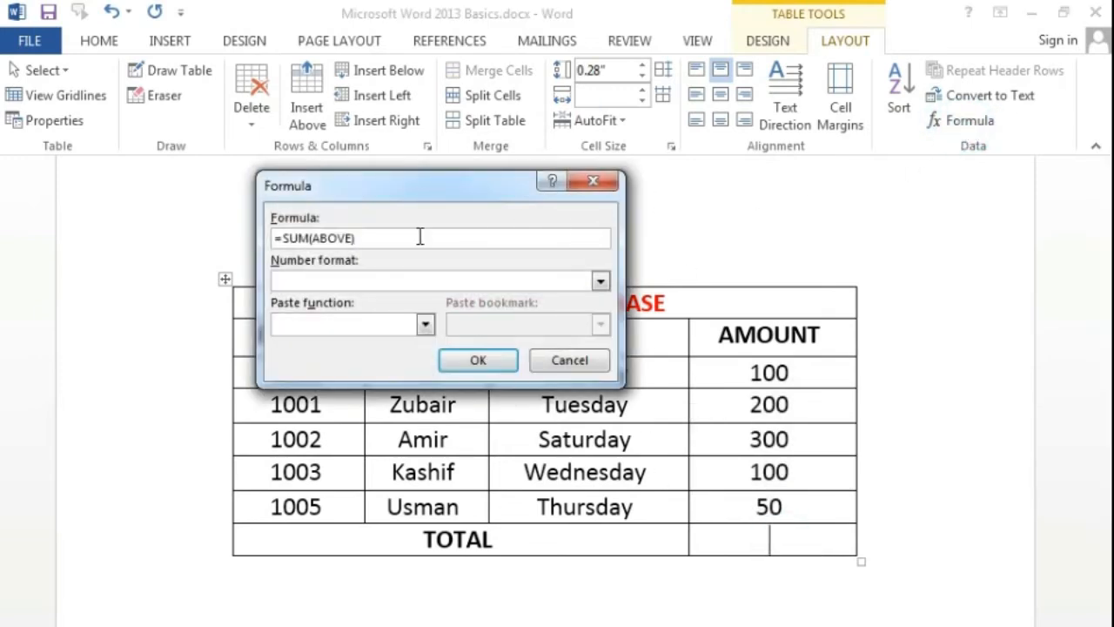
pyautogui.moveTo(442, 195); pyautogui.dragTo(505, 88)
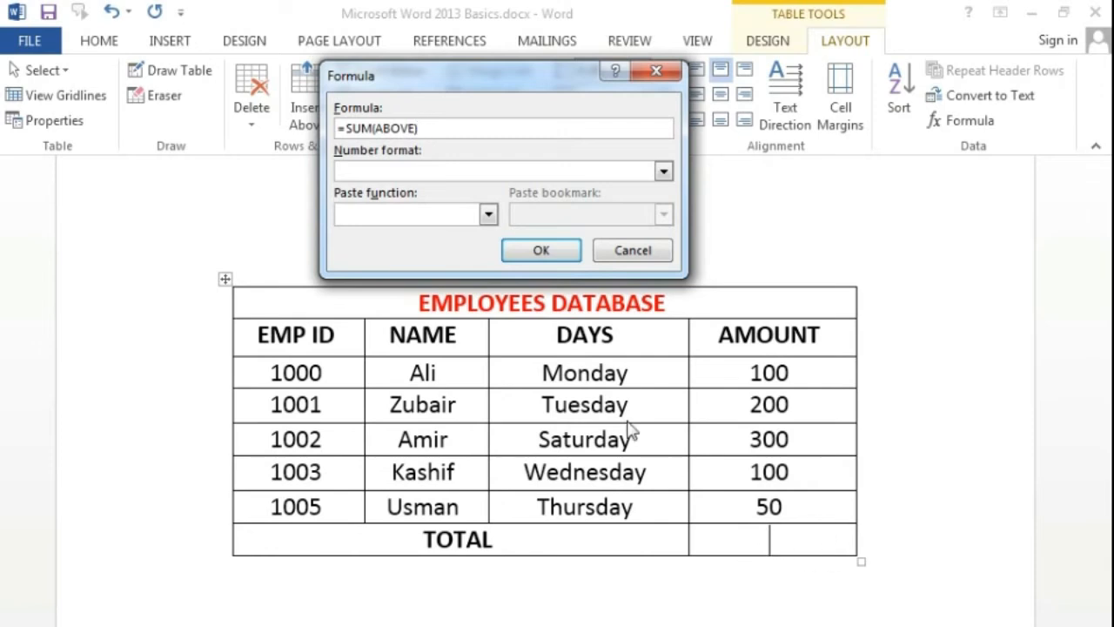
pyautogui.click(513, 252)
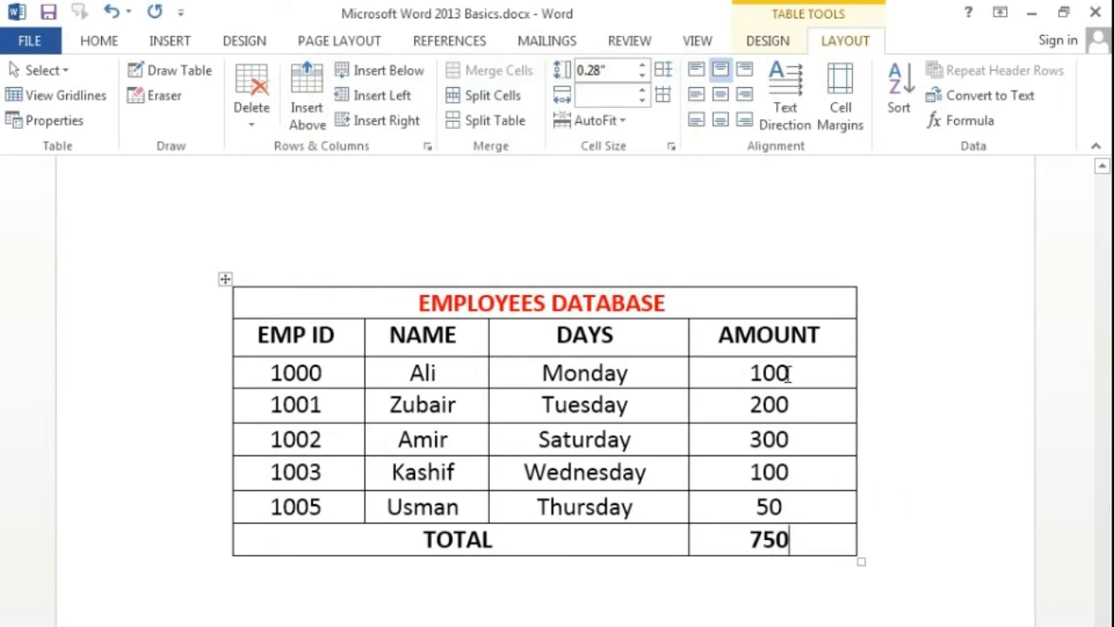
# - Select the TOTAL row's result and review its formula without changing it
pyautogui.doubleClick(807, 543)
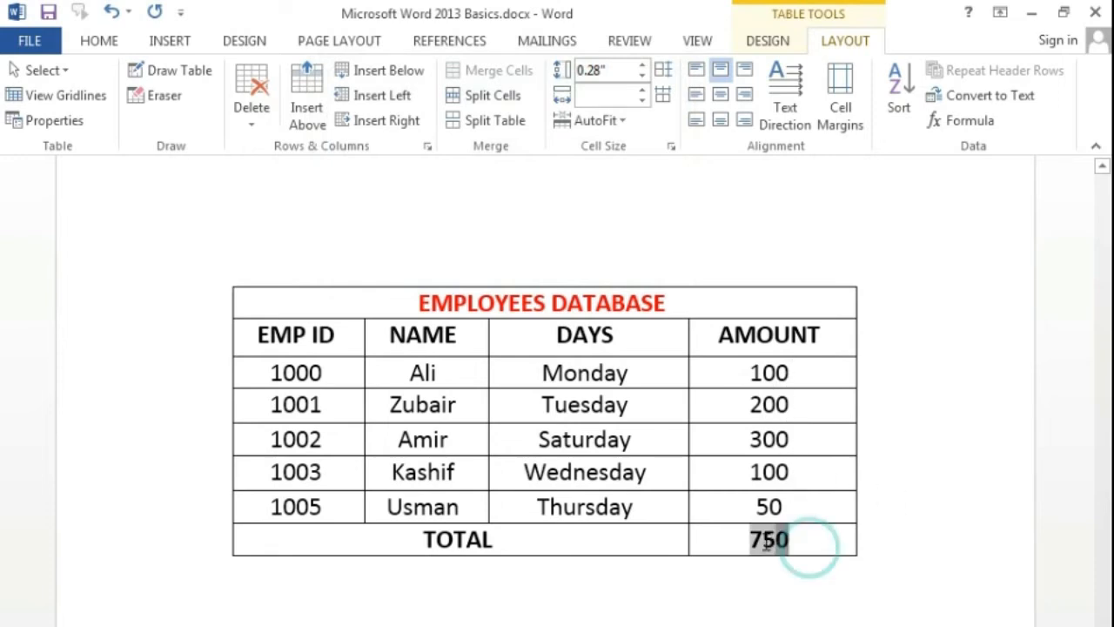
pyautogui.click(739, 548)
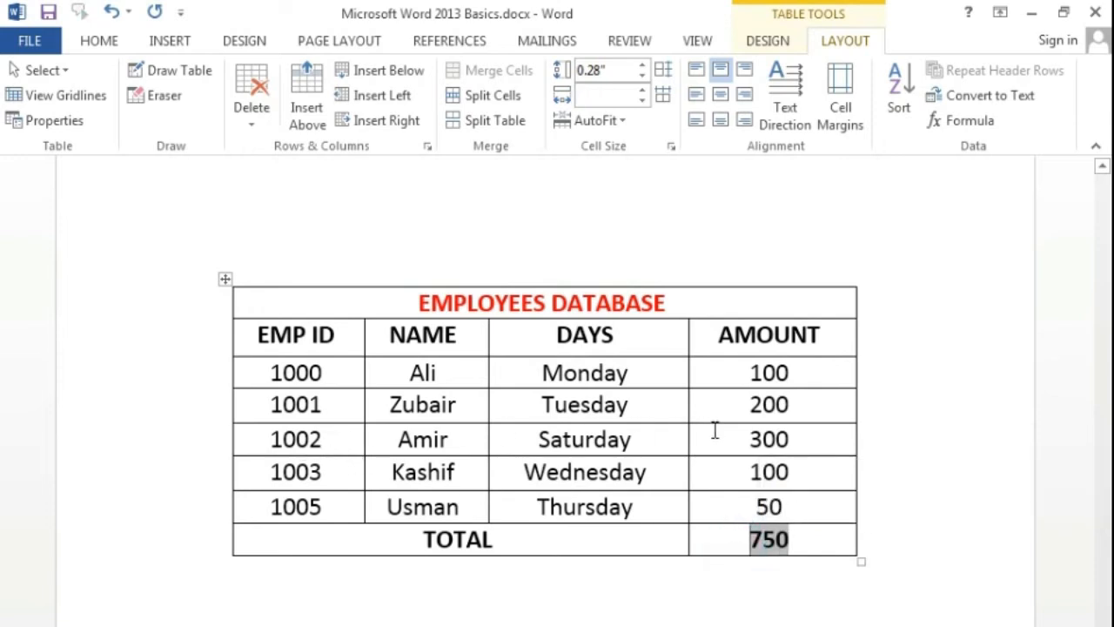
pyautogui.click(983, 122)
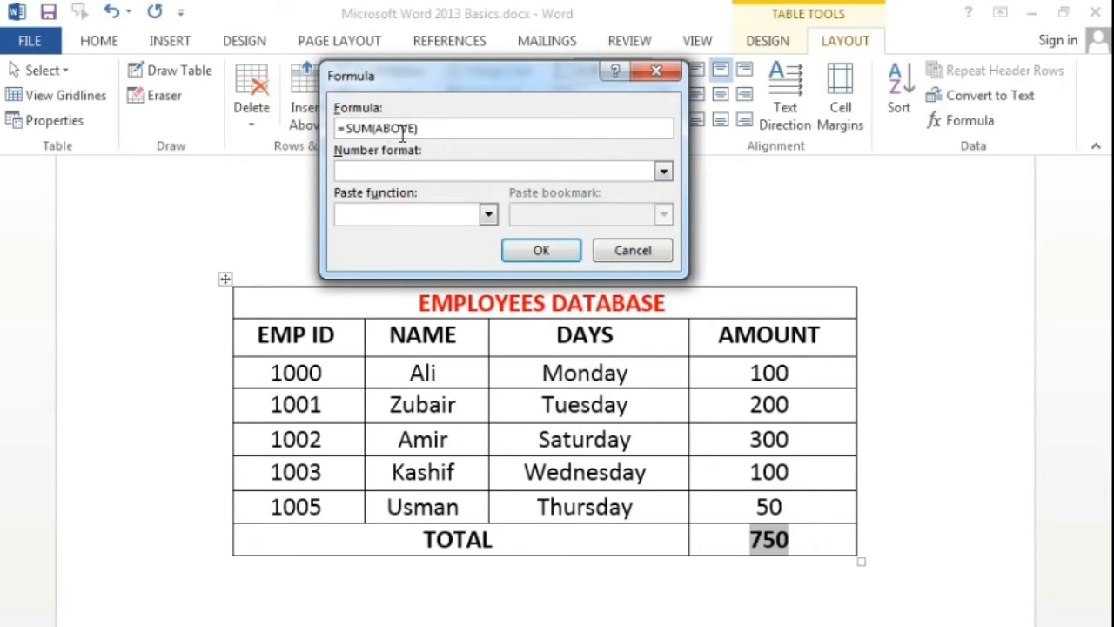
pyautogui.click(623, 249)
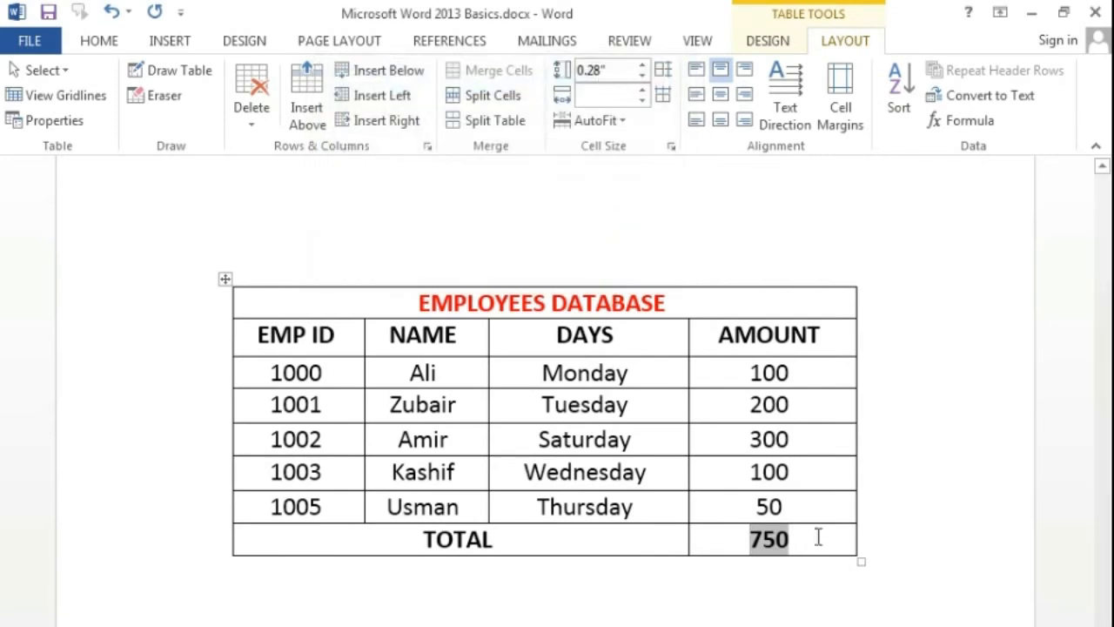
# - Replace the sum in the TOTAL row with the formula =MIN(ABOVE)
pyautogui.click(809, 538)
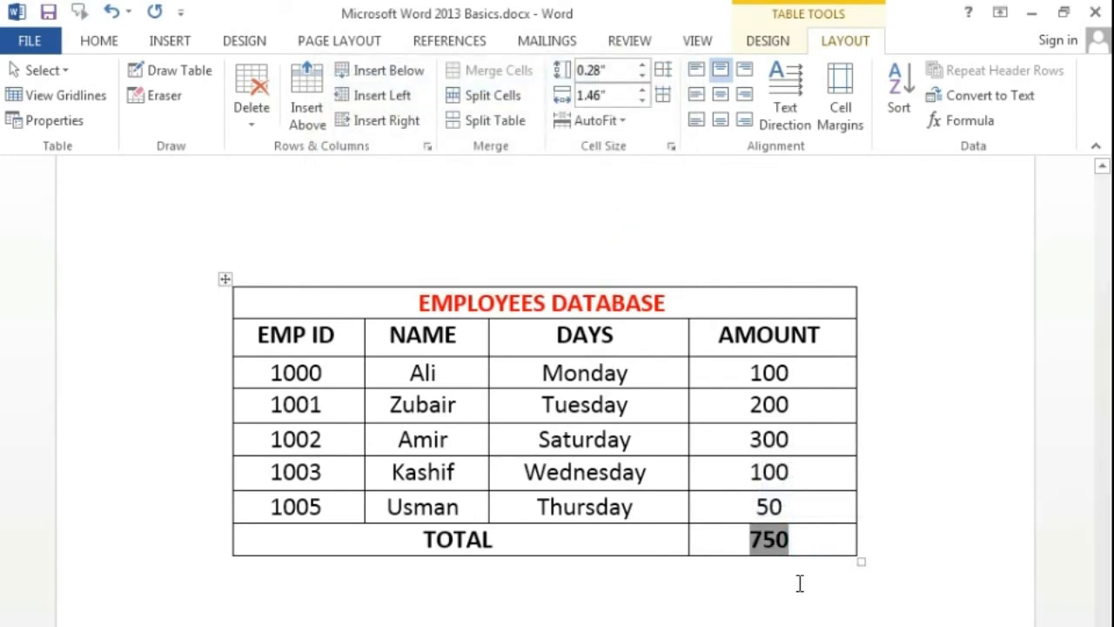
pyautogui.press('Delete')
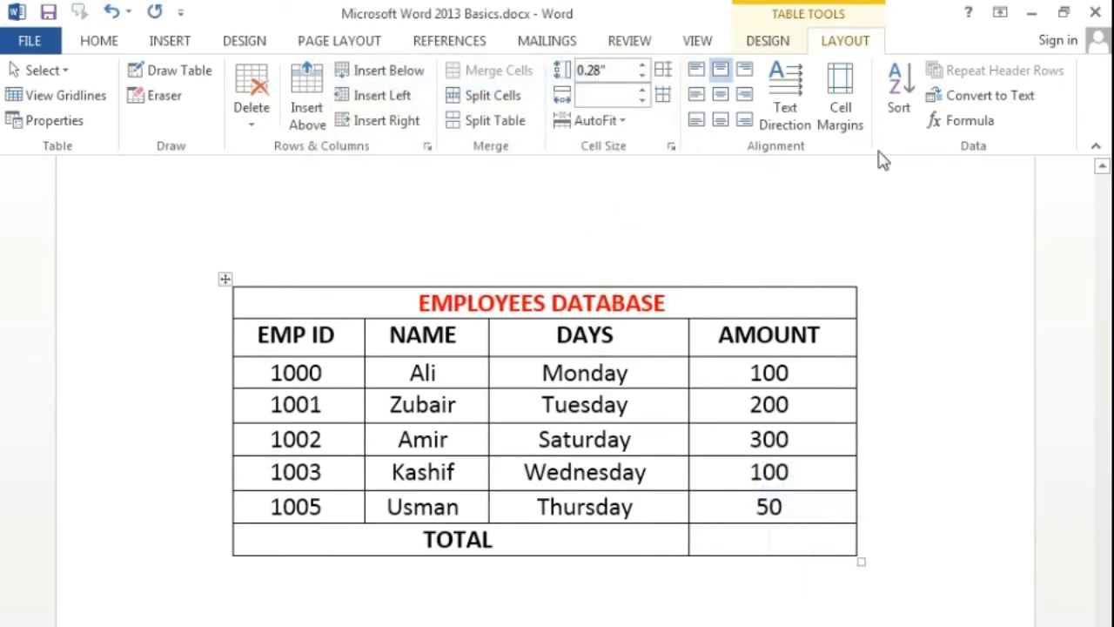
pyautogui.click(969, 122)
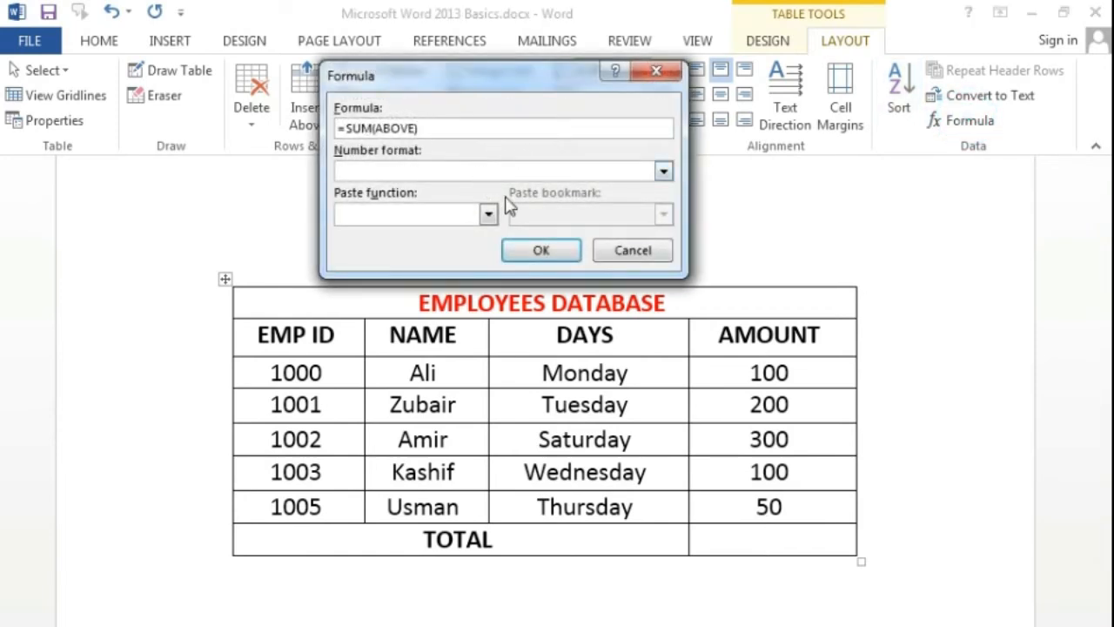
pyautogui.moveTo(523, 88); pyautogui.dragTo(873, 150)
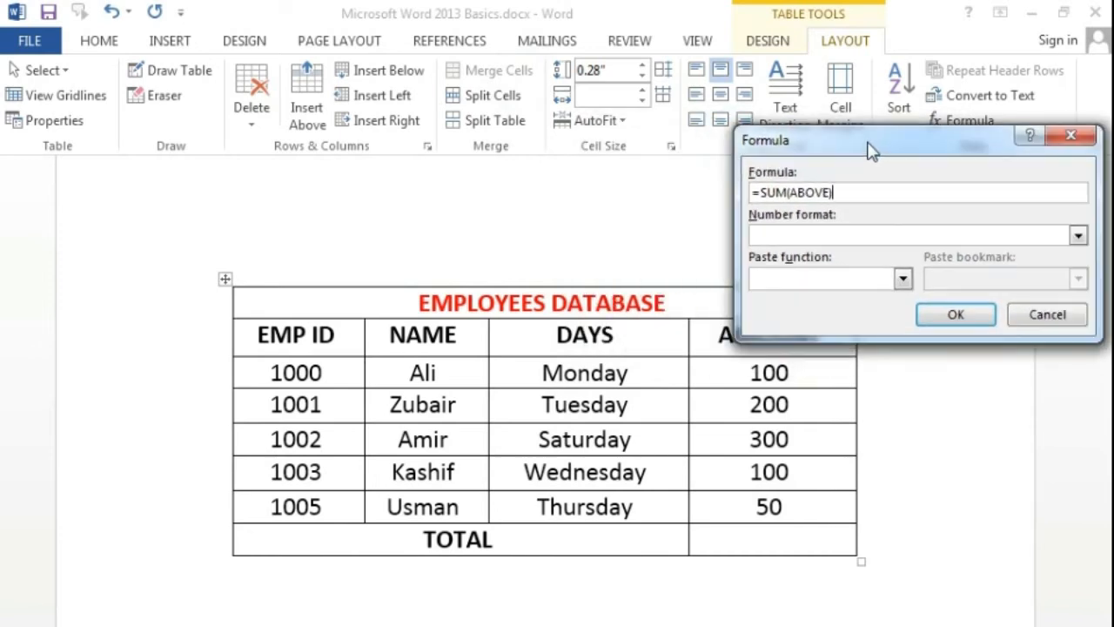
pyautogui.click(760, 193)
pyautogui.press('Delete')
pyautogui.press('Delete')
pyautogui.press('Delete')
pyautogui.press('Delete')
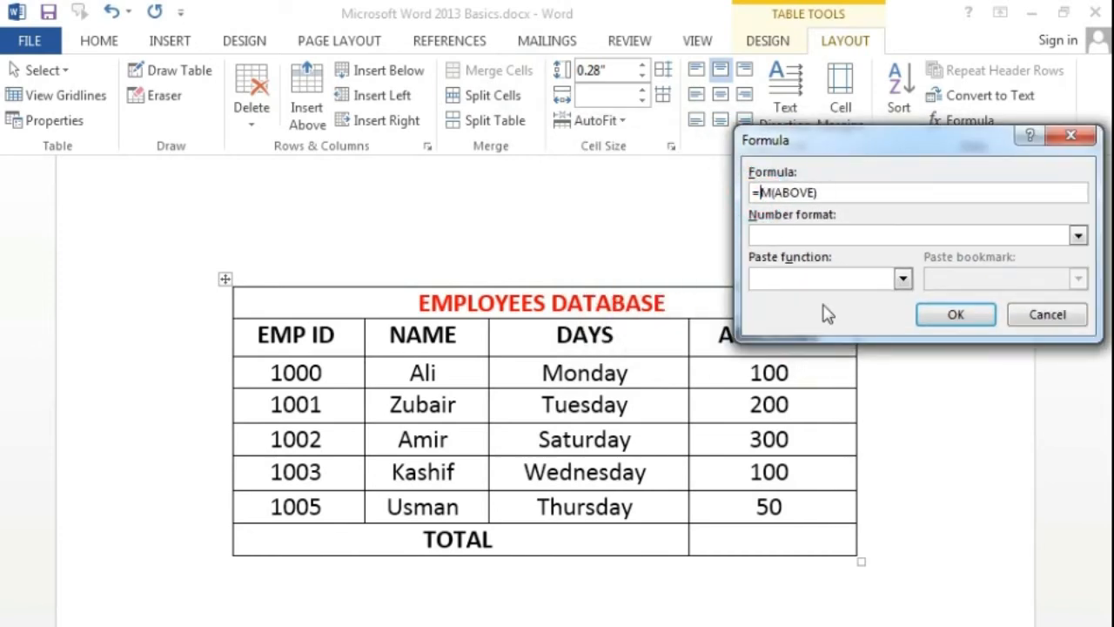
pyautogui.write('min')
pyautogui.press('BackSpace')
pyautogui.press('BackSpace')
pyautogui.press('BackSpace')
pyautogui.write('MIN(')
pyautogui.click(981, 316)
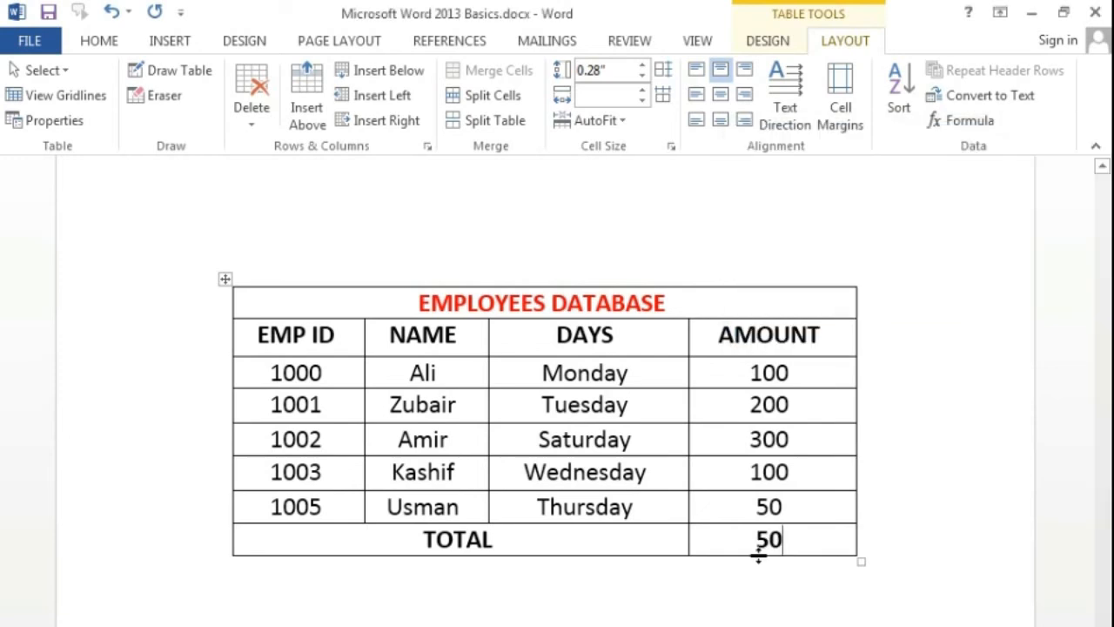
# - Delete the minimum in the TOTAL row and insert the formula =MAX(ABOVE) instead
pyautogui.click(809, 535)
pyautogui.doubleClick(761, 537)
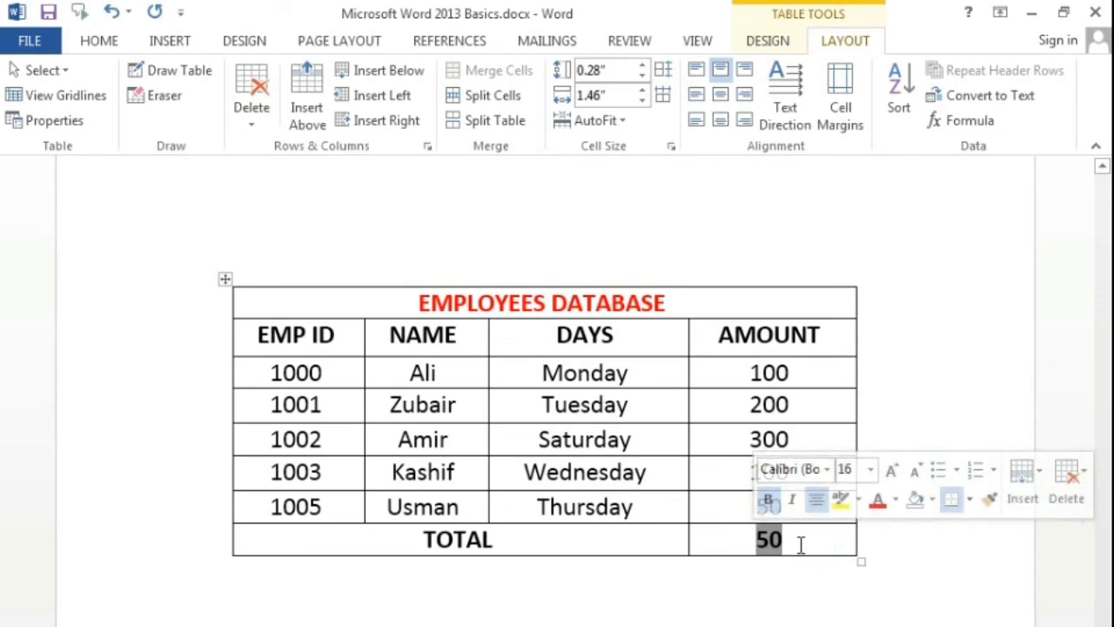
pyautogui.press('Delete')
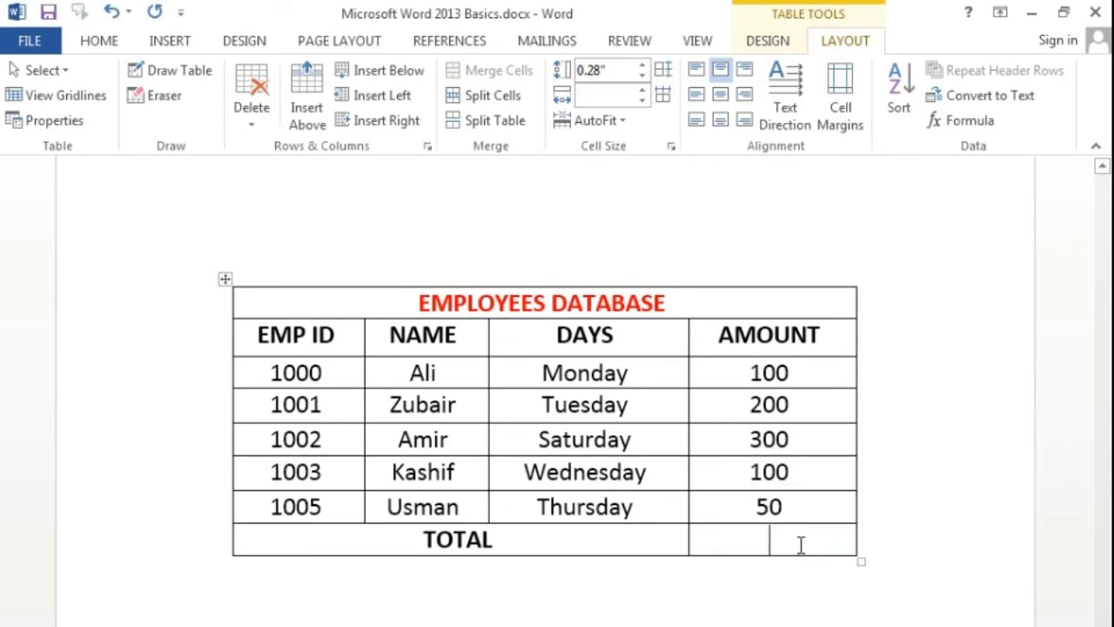
pyautogui.click(969, 122)
pyautogui.click(763, 190)
pyautogui.press('Delete')
pyautogui.press('Delete')
pyautogui.press('Delete')
pyautogui.write('MAX')
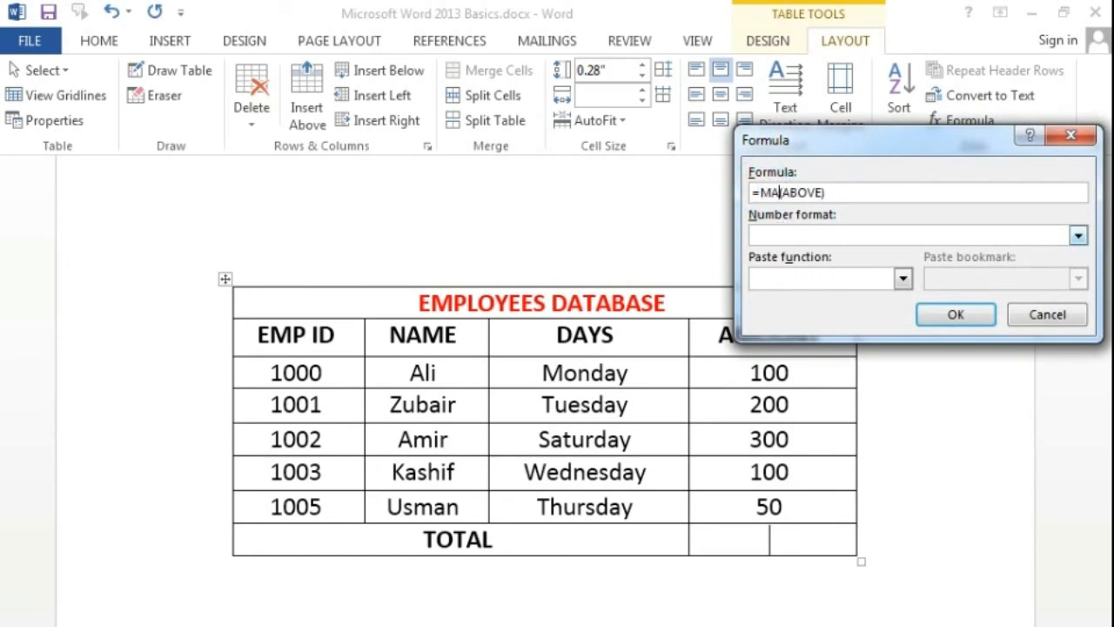
pyautogui.click(956, 315)
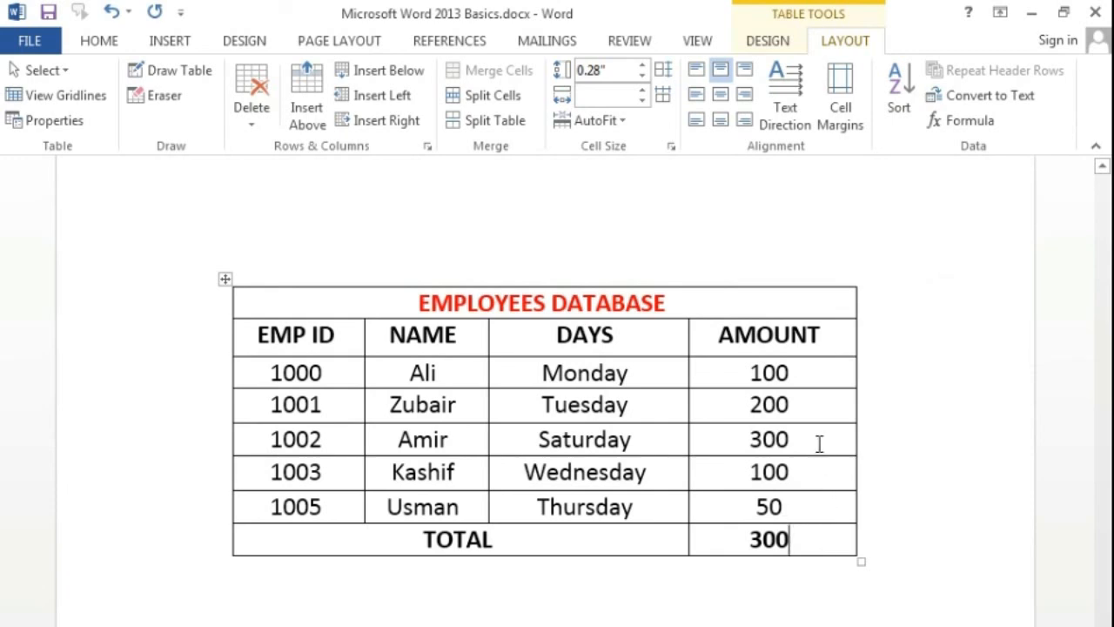
# - Leave the table and return to the Table Part - 4 topic list at the start of the document
pyautogui.click(895, 447)
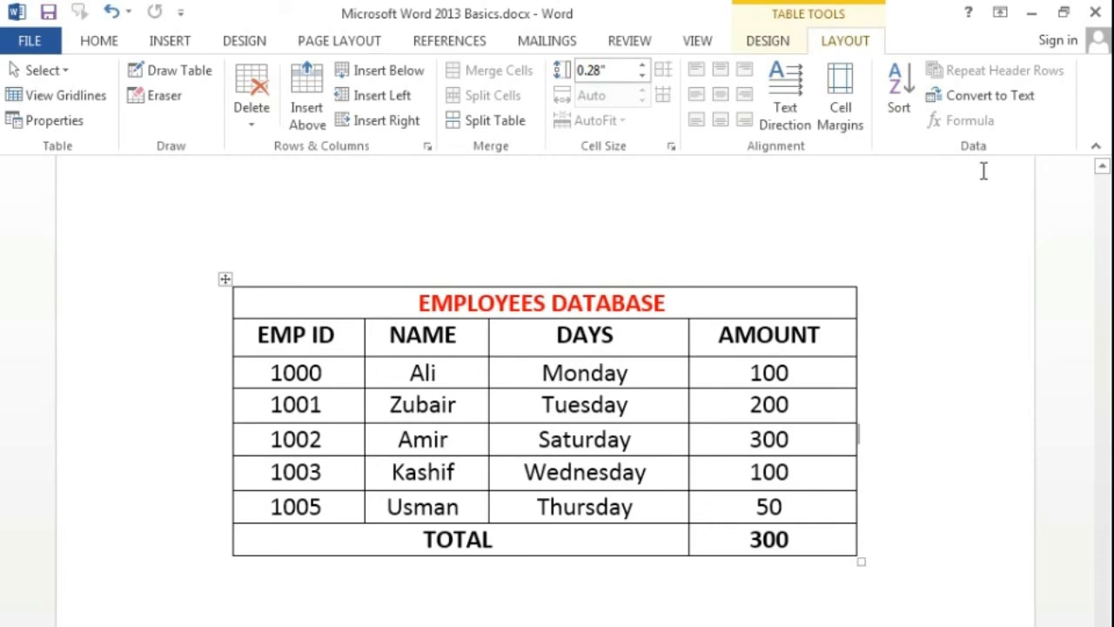
pyautogui.click(795, 309)
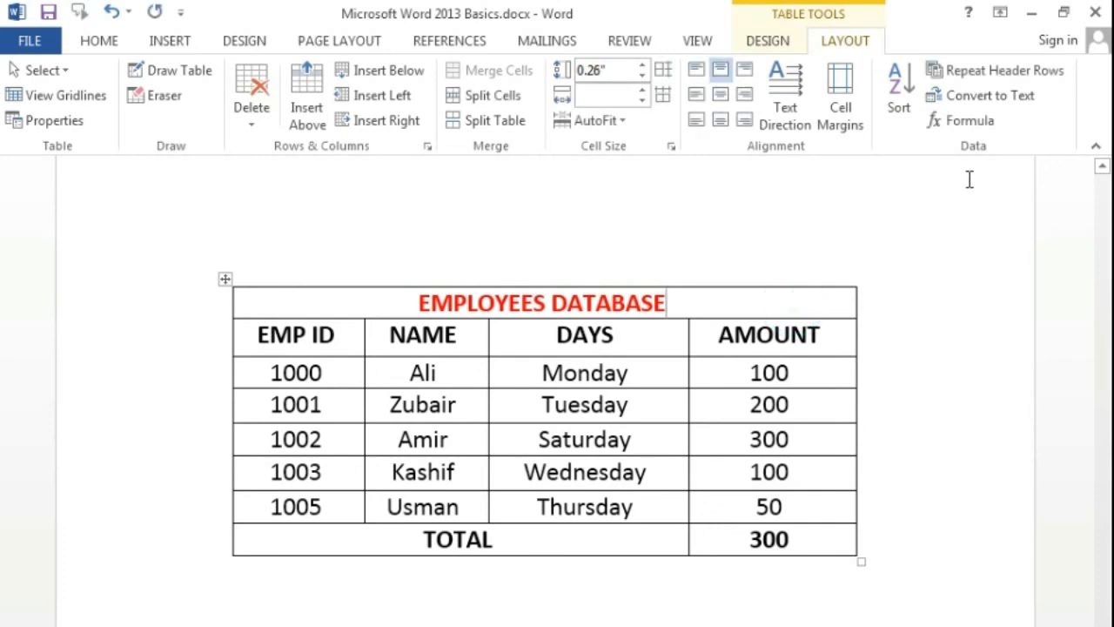
pyautogui.click(666, 242)
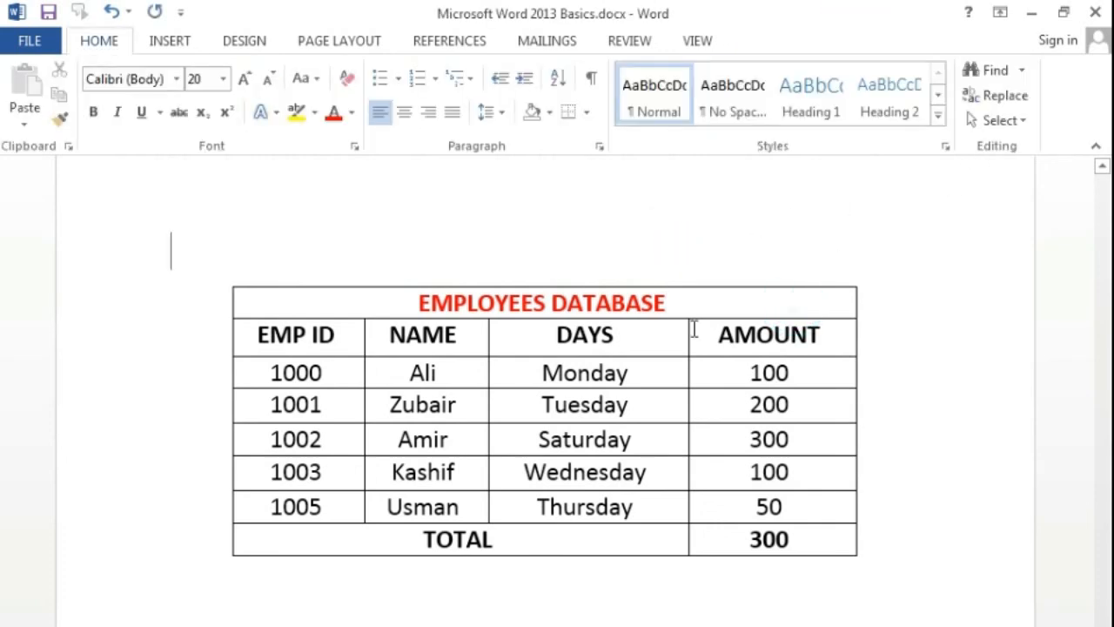
pyautogui.scroll(3, 702, 343)
pyautogui.scroll(2, 702, 342)
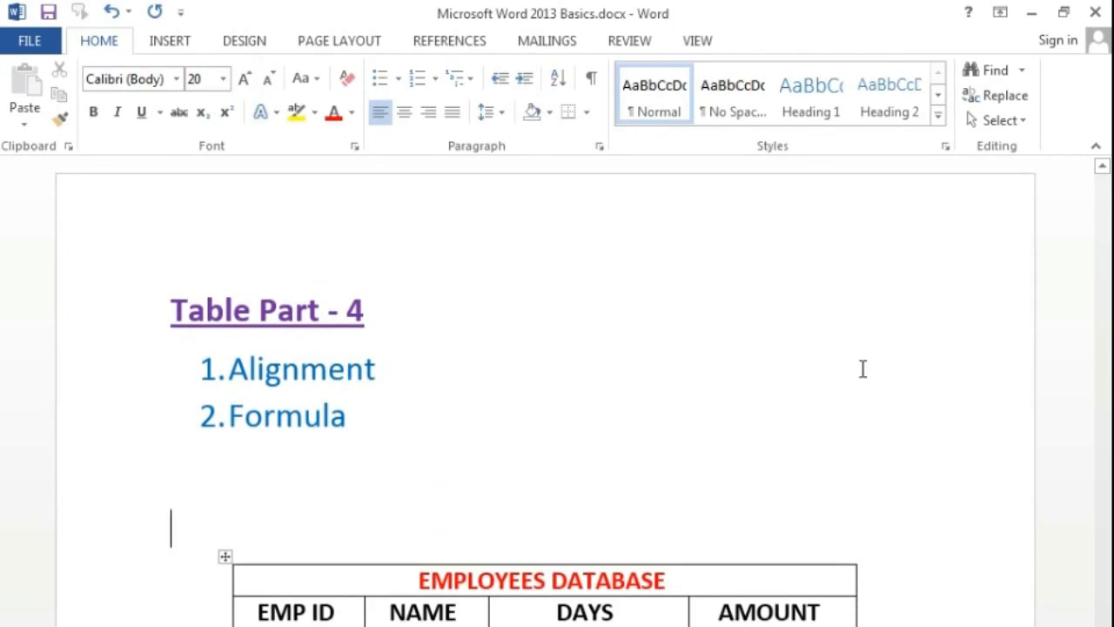